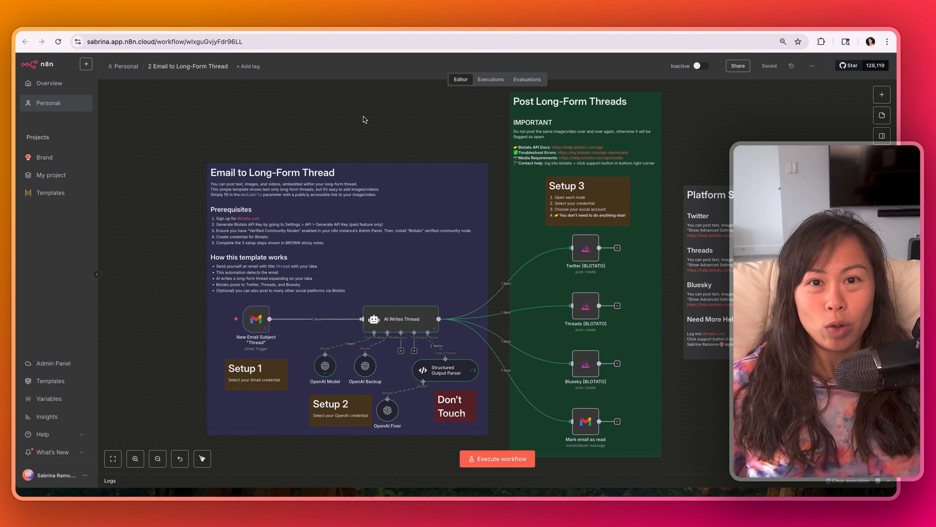
# Switch to Gmail and start a new email to the sender's own address with the subject "thread"
pyautogui.click(300, 26)
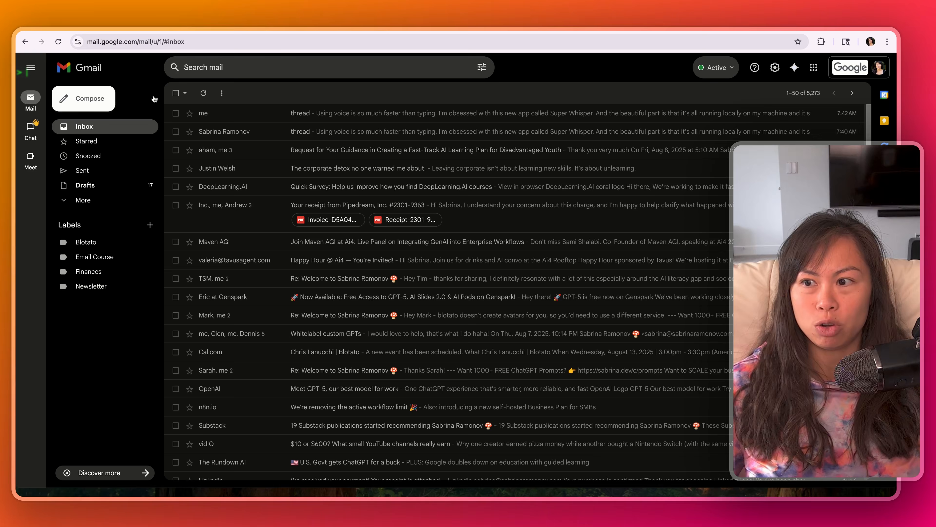
pyautogui.click(86, 102)
pyautogui.write('sabri')
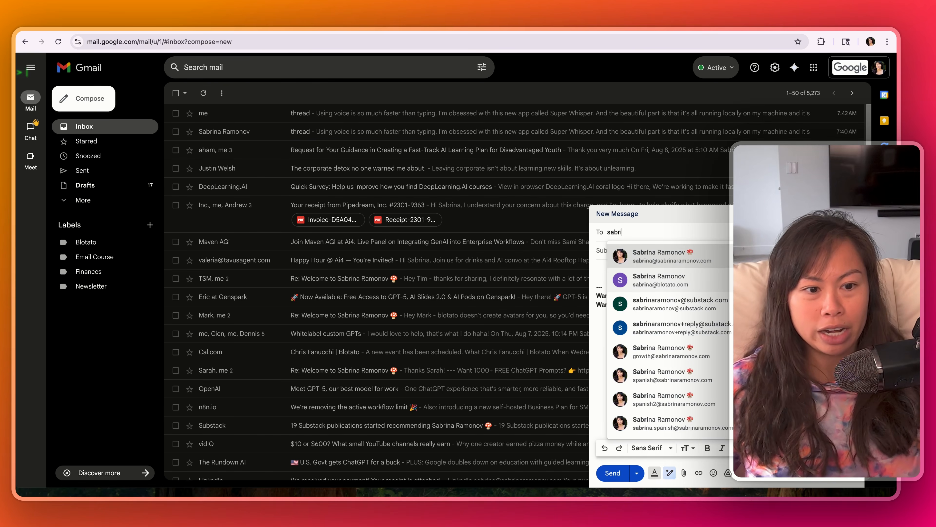
pyautogui.press('Return')
pyautogui.press('Tab')
pyautogui.write('t')
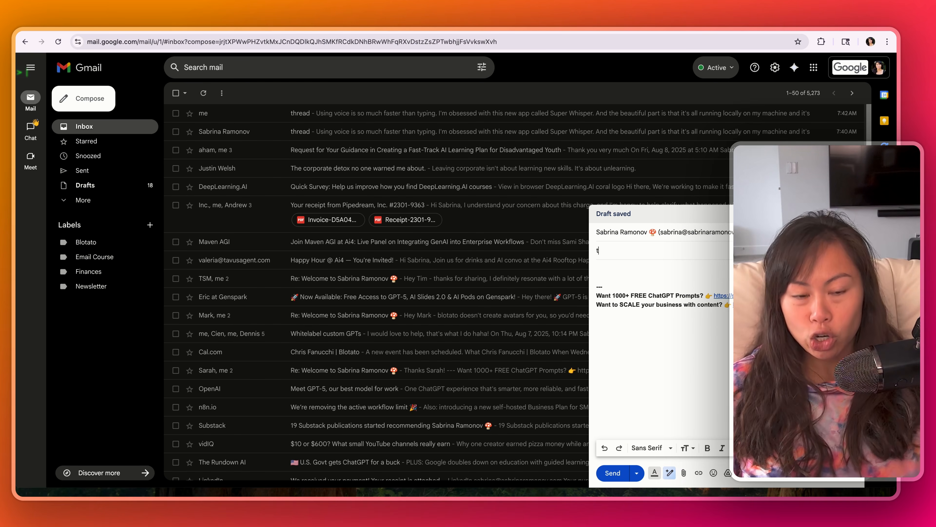
pyautogui.moveTo(618, 251); pyautogui.dragTo(594, 254)
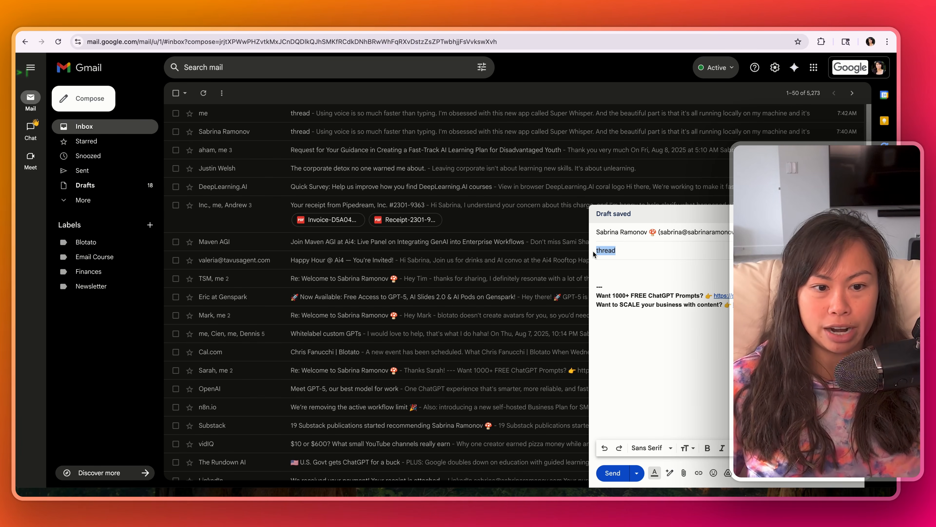
# Dictate the email body about being obsessed with voice AI apps and loving Super Whisper for running locally, and send the message
pyautogui.click(616, 272)
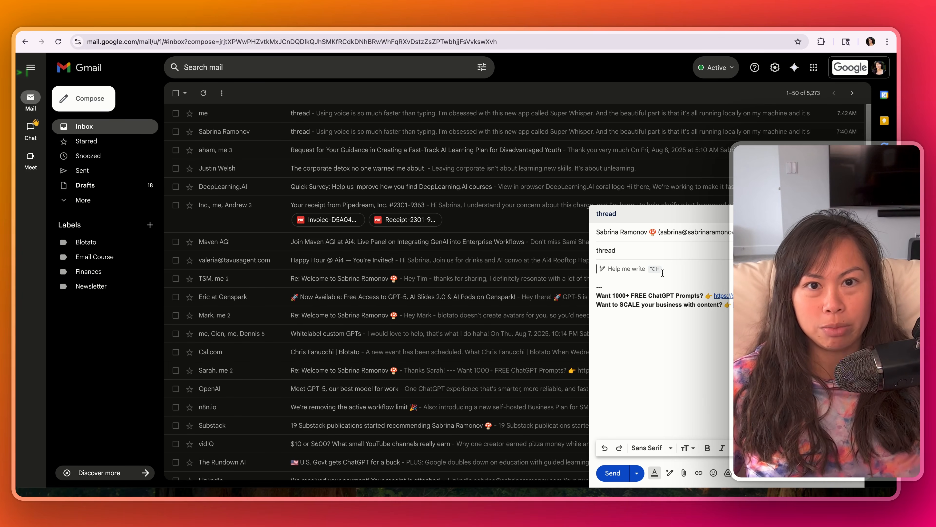
pyautogui.press('alt')
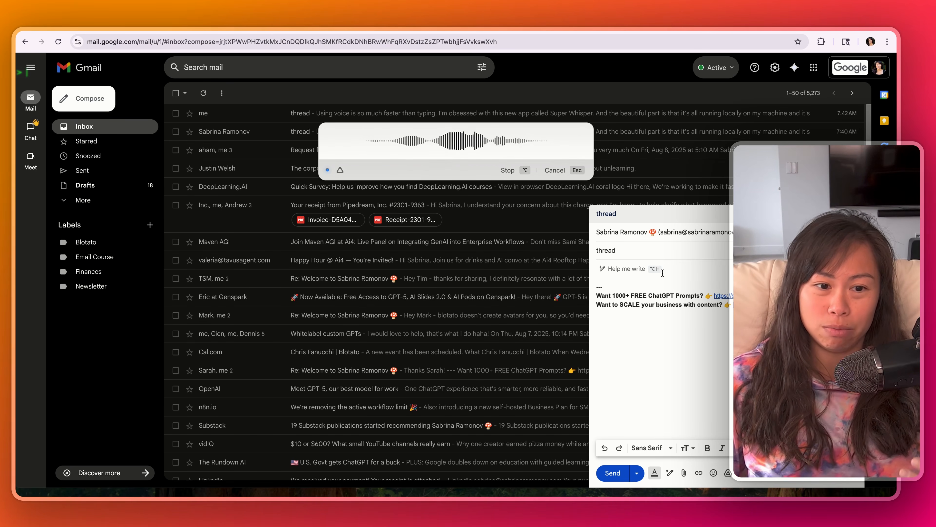
pyautogui.press('alt')
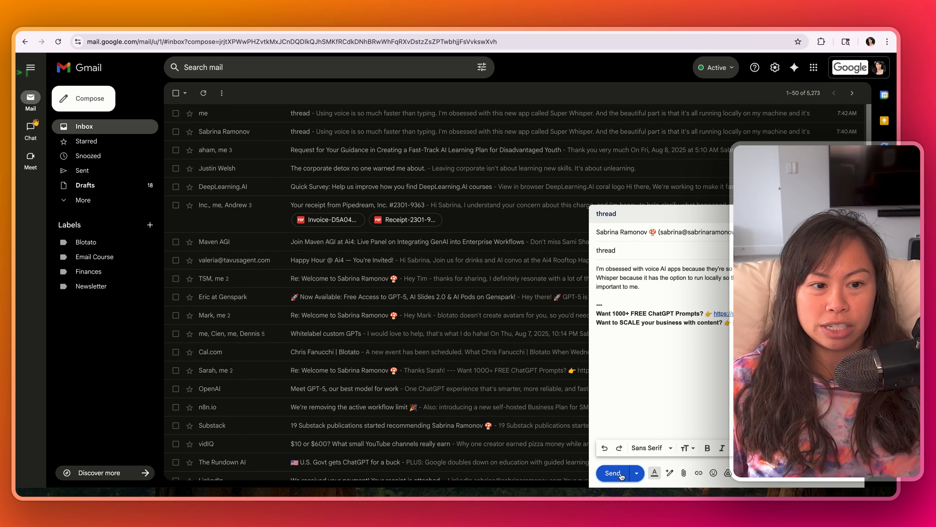
pyautogui.click(621, 476)
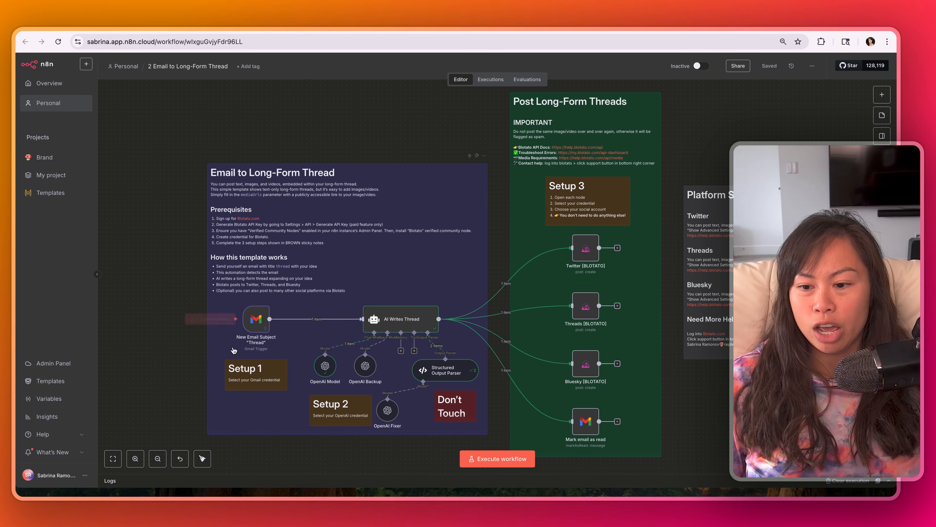
# In the n8n workflow, fetch the new email as a test event in the Gmail trigger node and execute the whole workflow
pyautogui.doubleClick(260, 329)
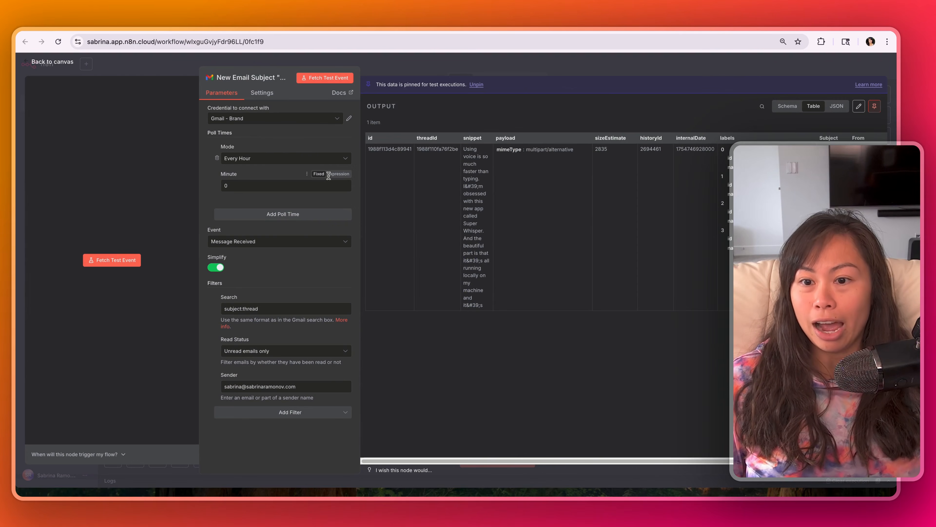
pyautogui.click(314, 77)
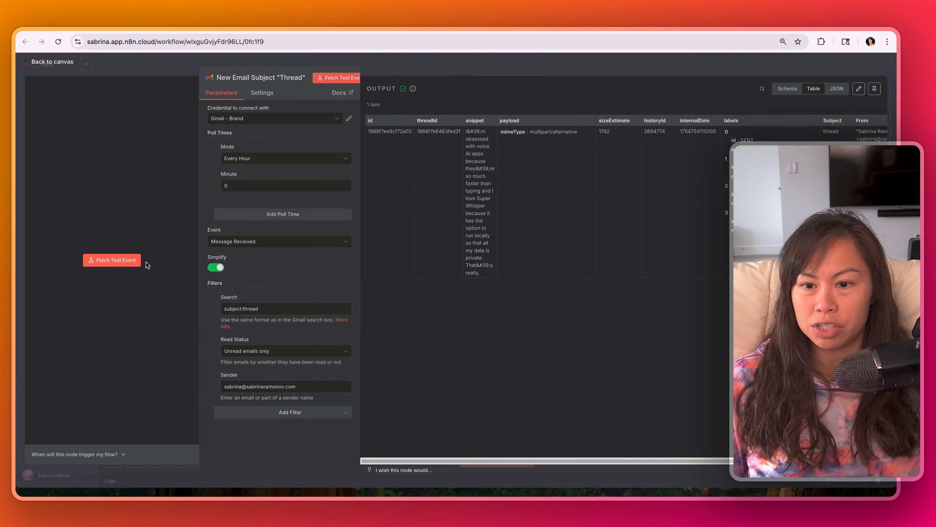
pyautogui.moveTo(428, 152); pyautogui.dragTo(414, 142)
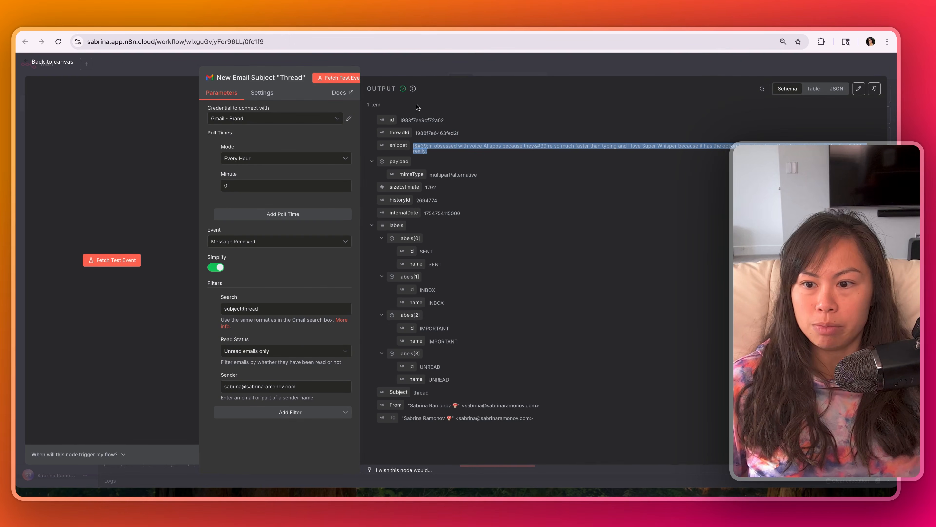
pyautogui.click(428, 64)
pyautogui.click(499, 462)
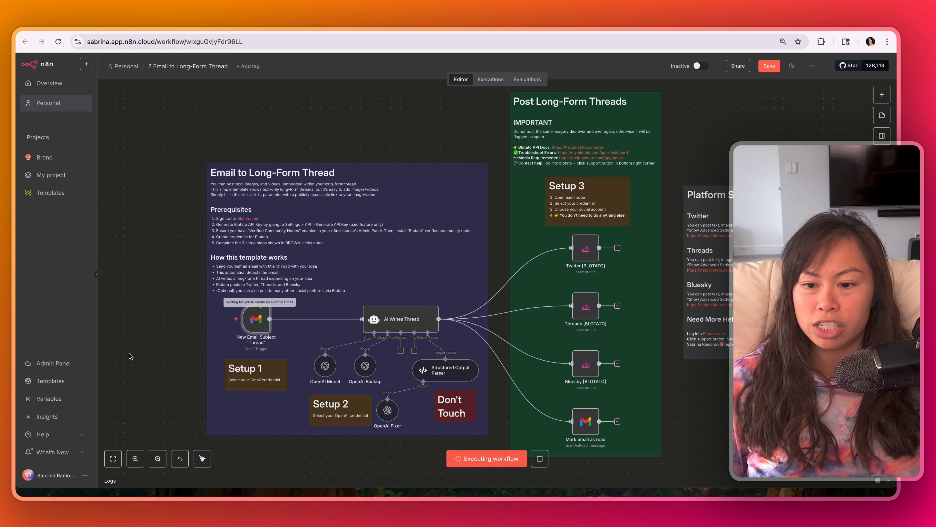
pyautogui.moveTo(410, 138); pyautogui.dragTo(382, 103)
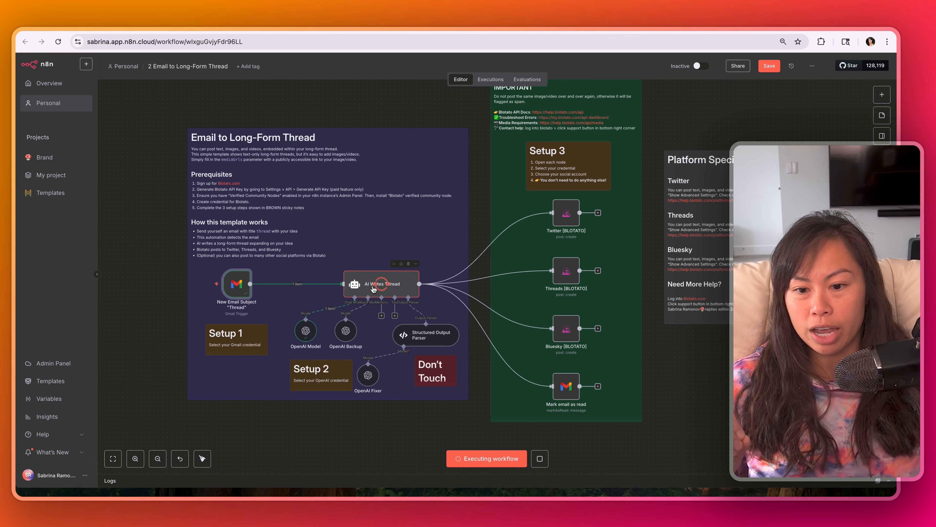
# Open the Twitter [BLOTATO] node and check its parameters, especially the Scheduled Time option
pyautogui.click(568, 210)
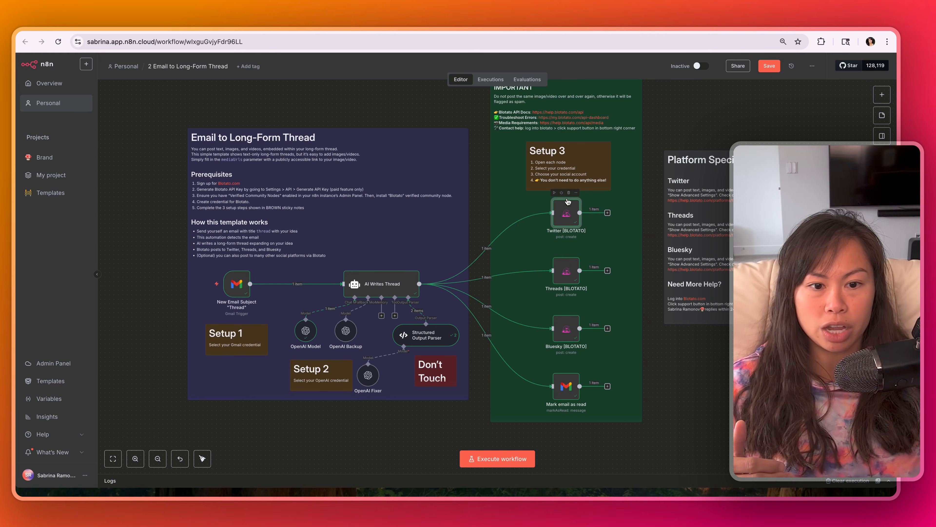
pyautogui.doubleClick(564, 212)
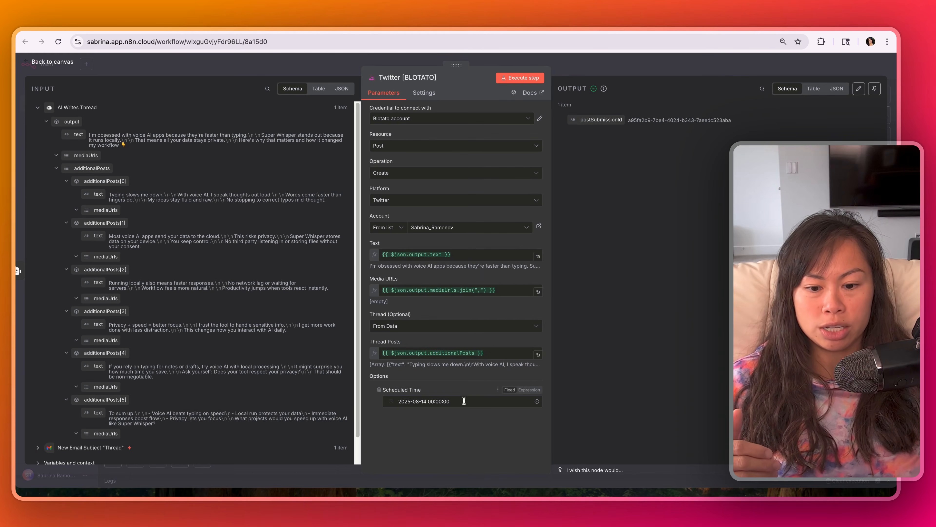
pyautogui.moveTo(464, 401); pyautogui.dragTo(411, 398)
pyautogui.click(385, 384)
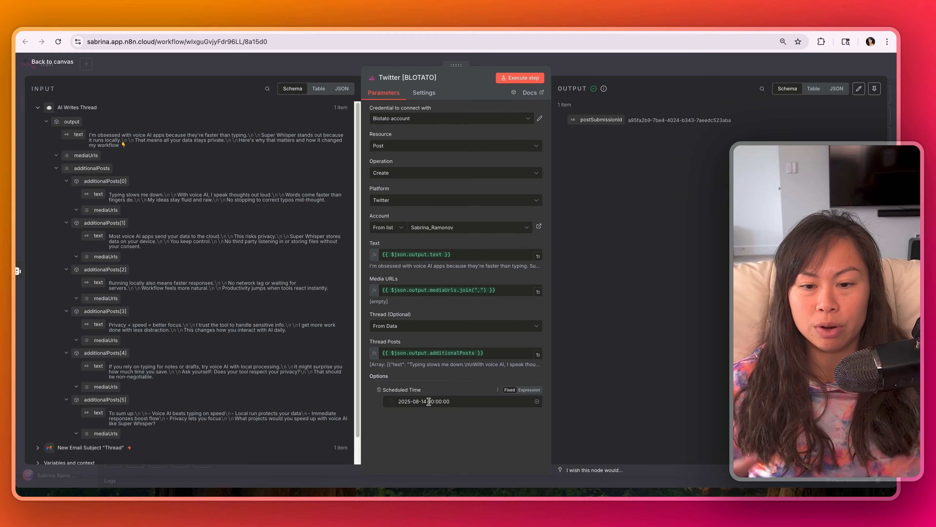
pyautogui.tripleClick(437, 401)
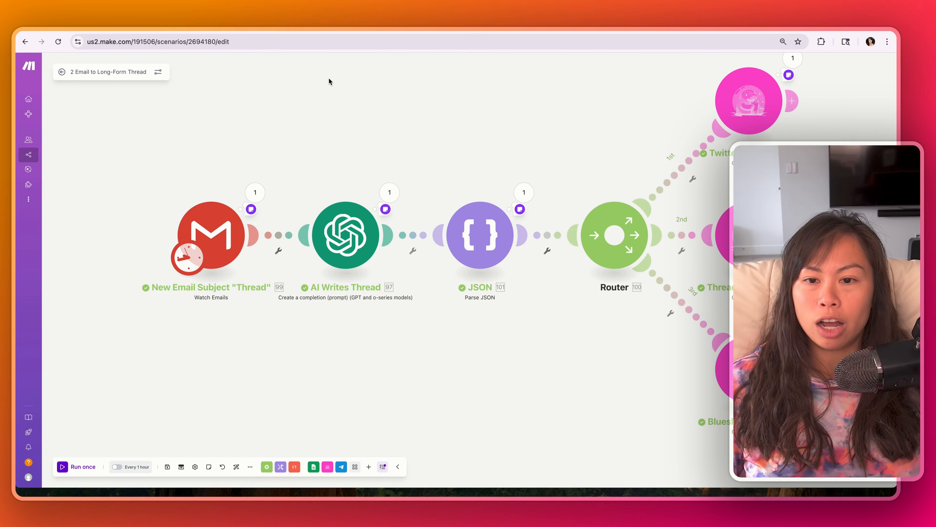
# In the Make scenario, set the "New Email Subject "Thread"" module's starting point to All emails and save it
pyautogui.moveTo(330, 87); pyautogui.dragTo(333, 96)
pyautogui.rightClick(223, 239)
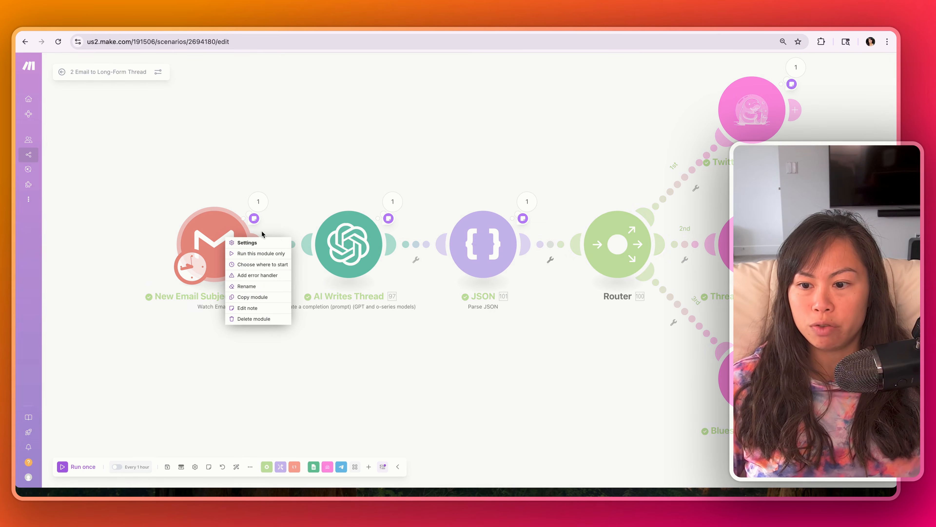
pyautogui.click(198, 160)
pyautogui.rightClick(234, 235)
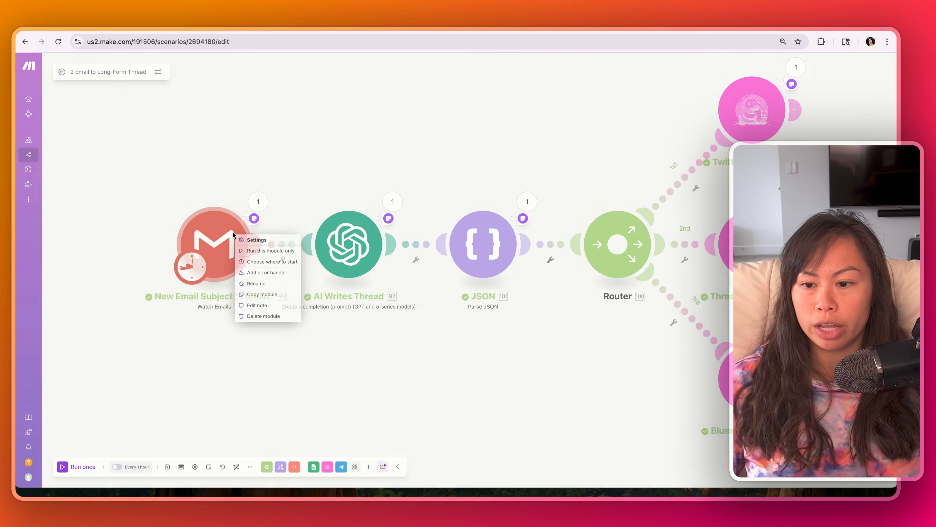
pyautogui.click(267, 262)
pyautogui.click(278, 250)
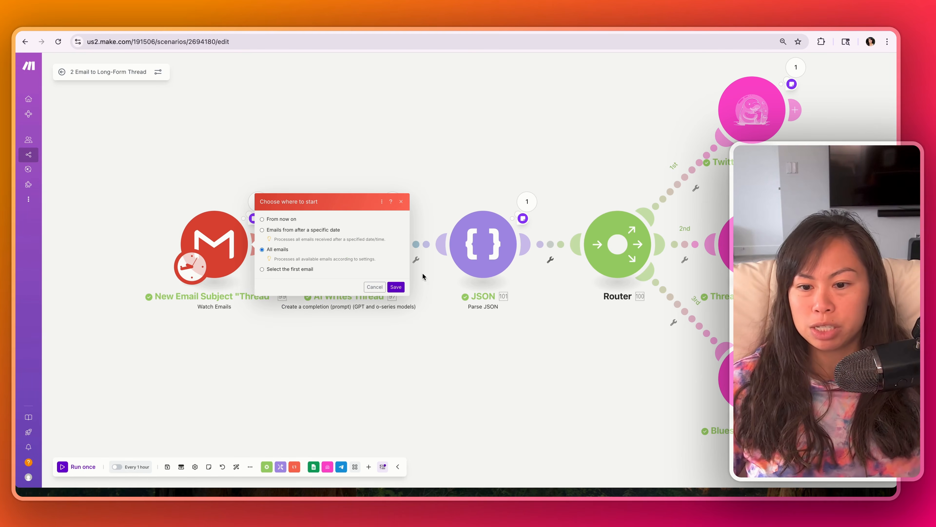
pyautogui.click(396, 287)
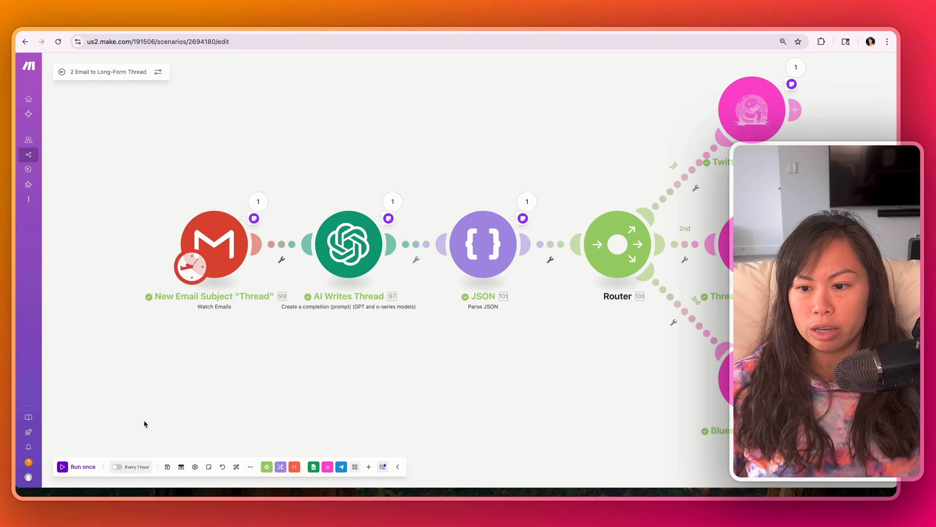
# Run the Make scenario once and check the settings of its Twitter [BLOTATO] module
pyautogui.click(84, 467)
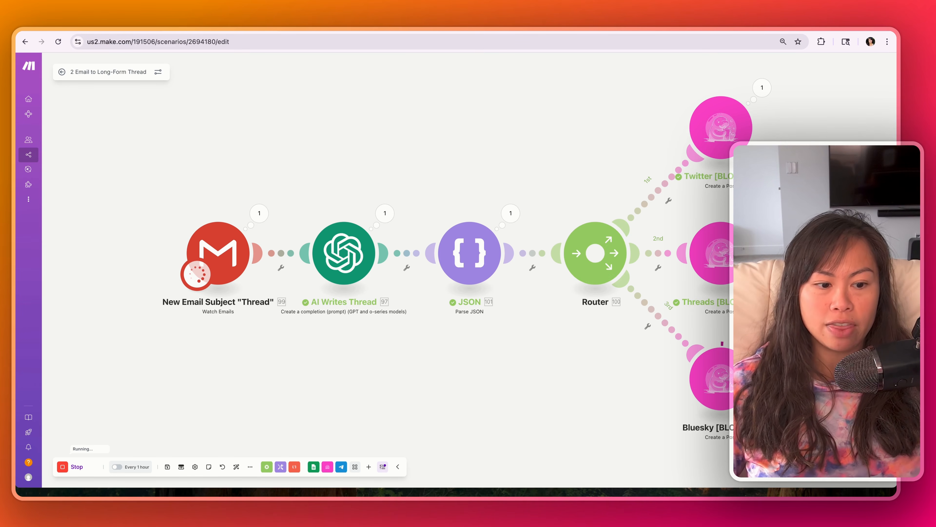
pyautogui.click(722, 133)
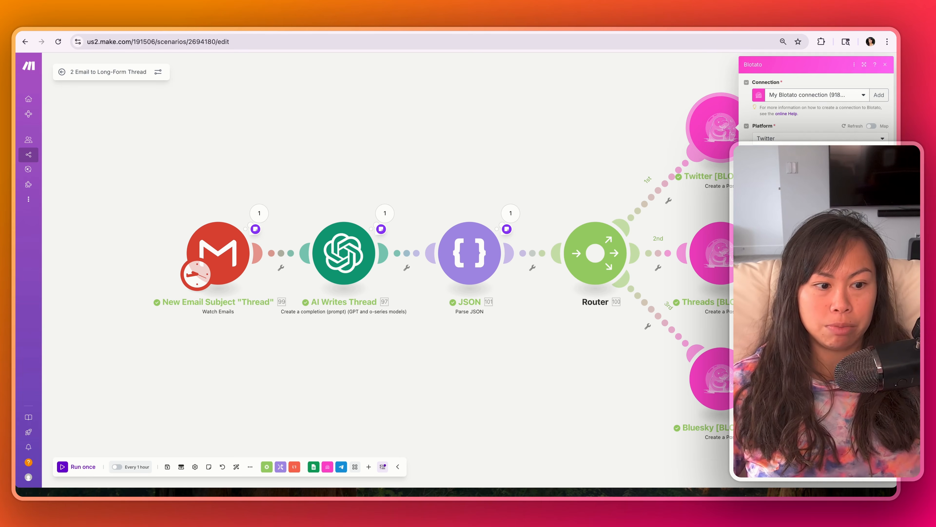
pyautogui.click(820, 206)
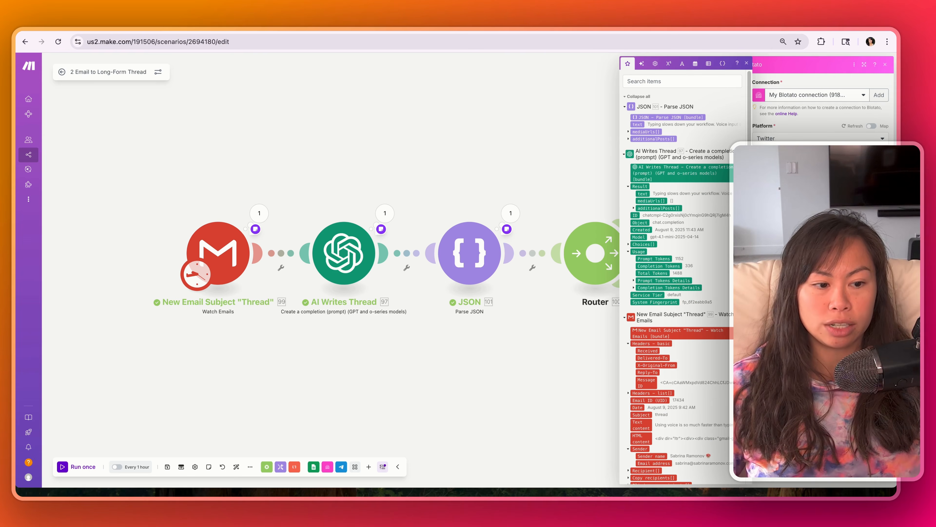
pyautogui.click(537, 126)
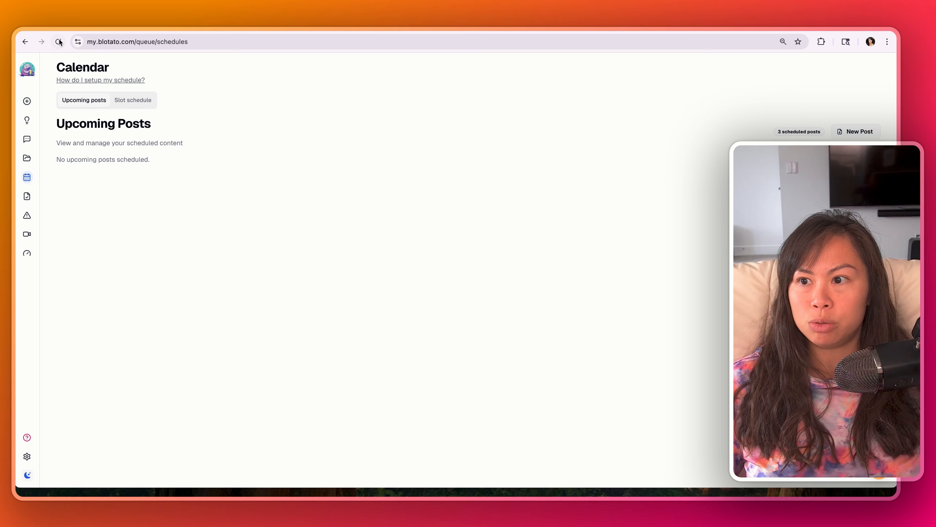
# Refresh the Blotato calendar and review the scheduled threads, expanding the truncated posts of the X thread
pyautogui.click(59, 42)
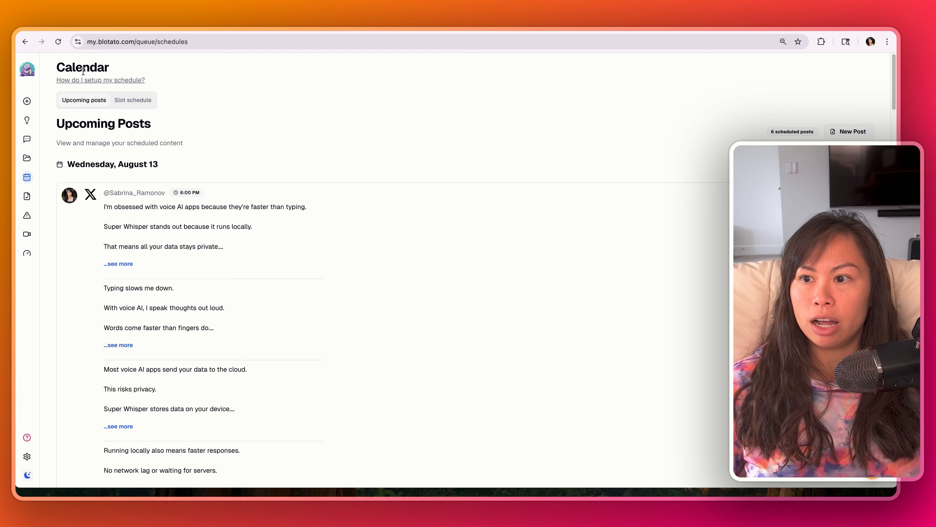
pyautogui.scroll(-12, 379, 236)
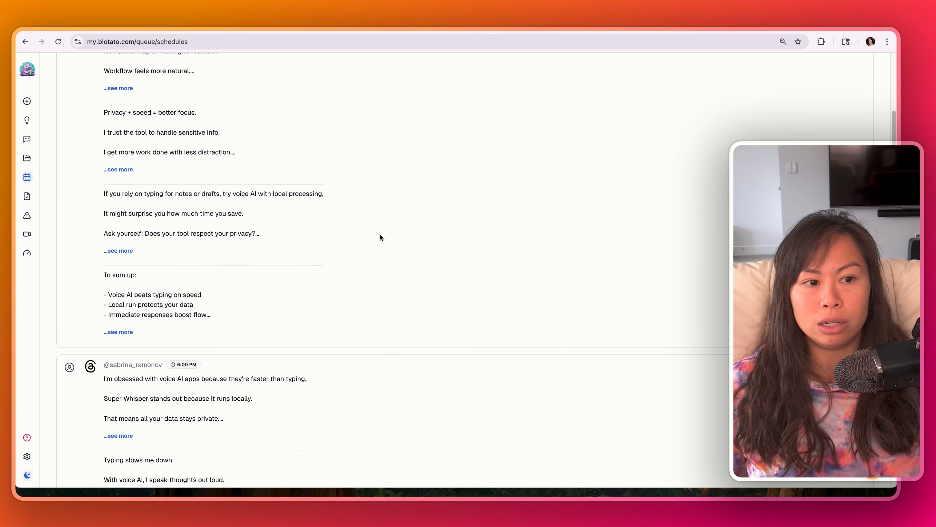
pyautogui.scroll(15, 380, 236)
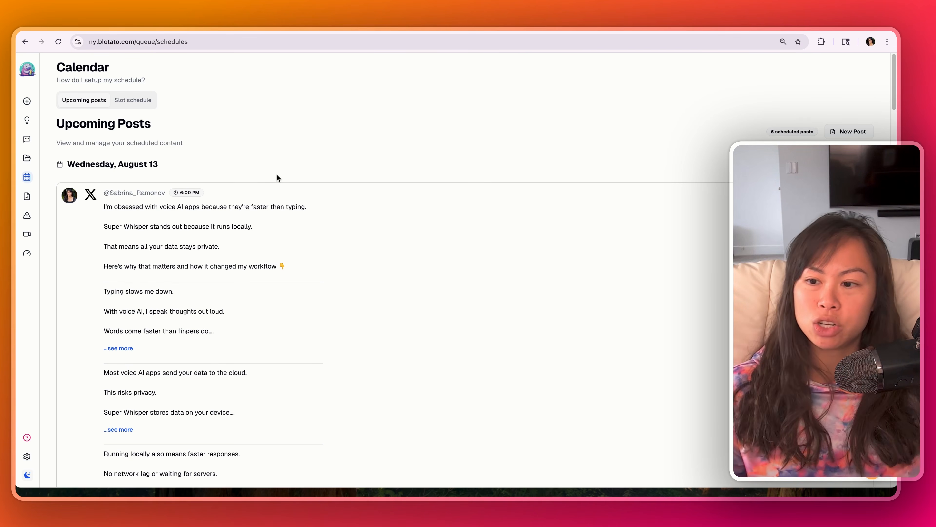
pyautogui.scroll(-1, 256, 216)
pyautogui.click(118, 329)
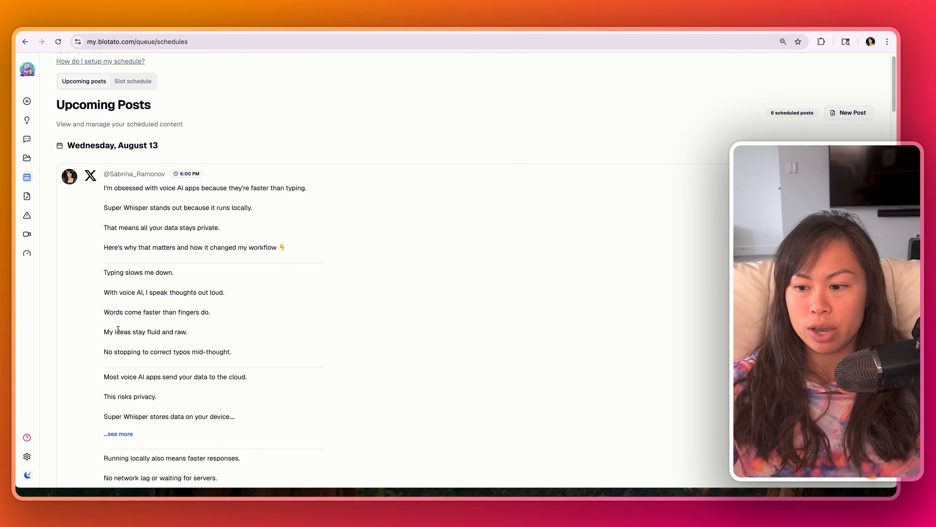
pyautogui.scroll(-3, 118, 329)
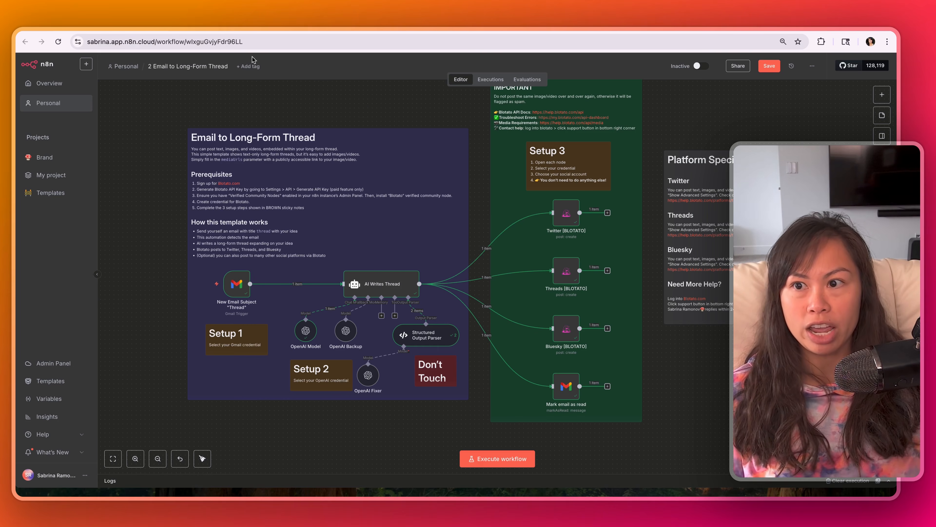
pyautogui.click(158, 25)
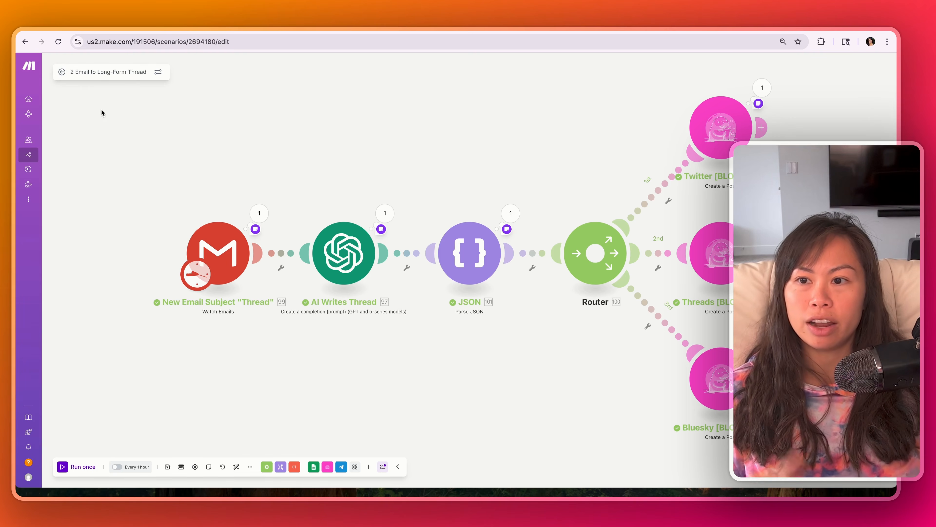
pyautogui.click(114, 25)
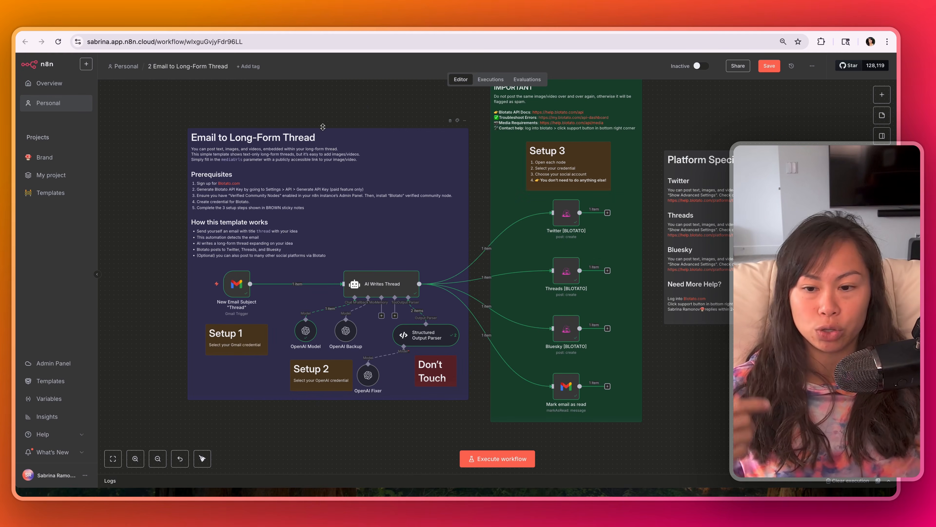
# Open the New Email Subject "Thread" Gmail trigger in the n8n workflow and check its subject:thread search filter
pyautogui.scroll(5, 192, 191)
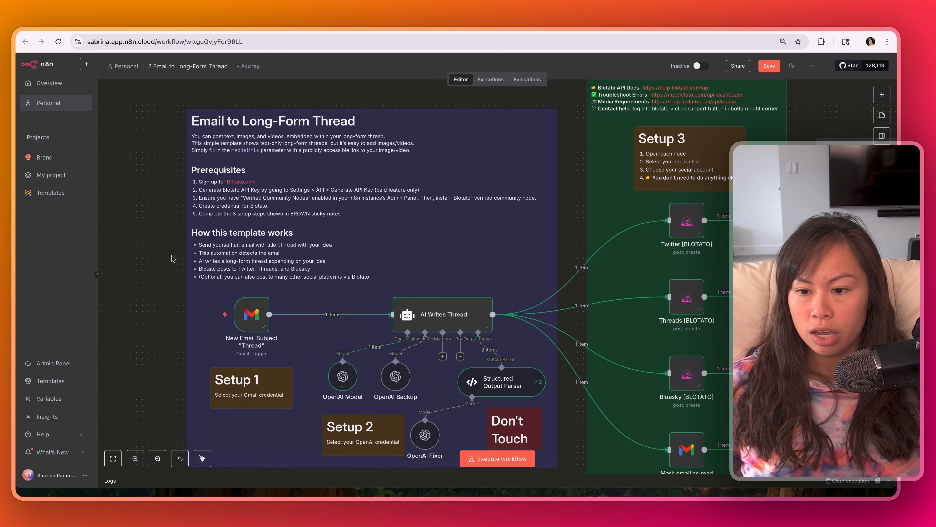
pyautogui.doubleClick(249, 315)
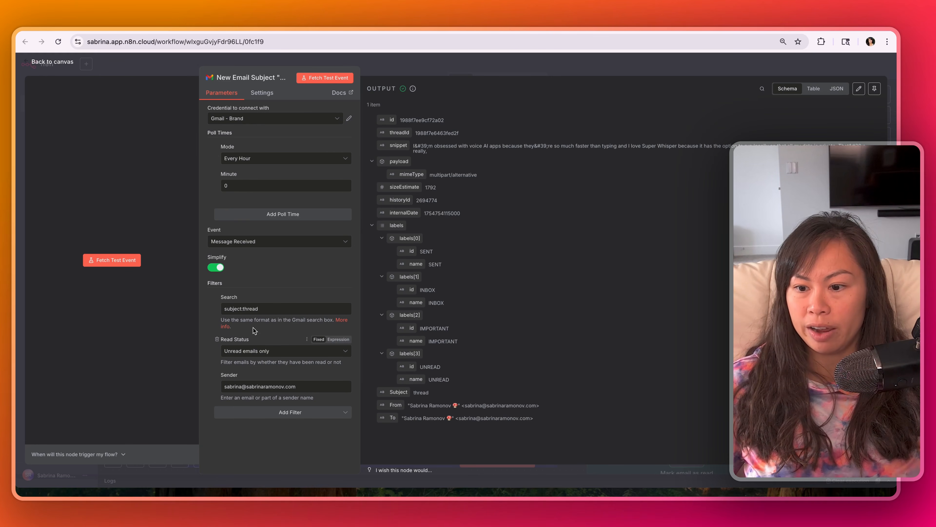
pyautogui.moveTo(267, 308); pyautogui.dragTo(221, 308)
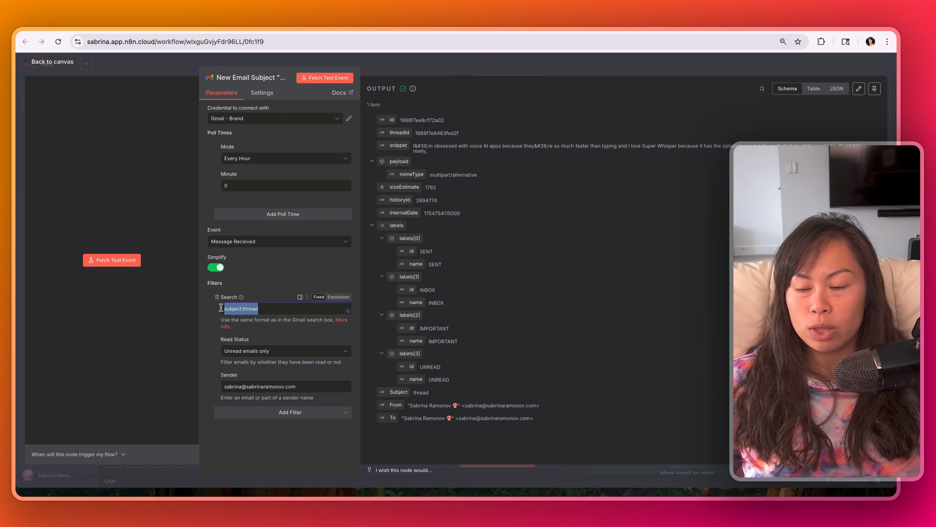
pyautogui.click(271, 308)
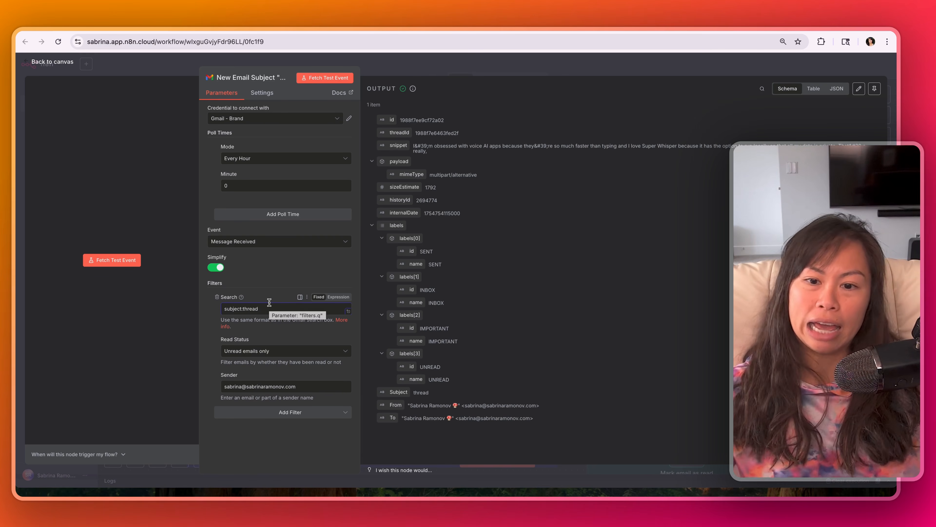
pyautogui.click(385, 67)
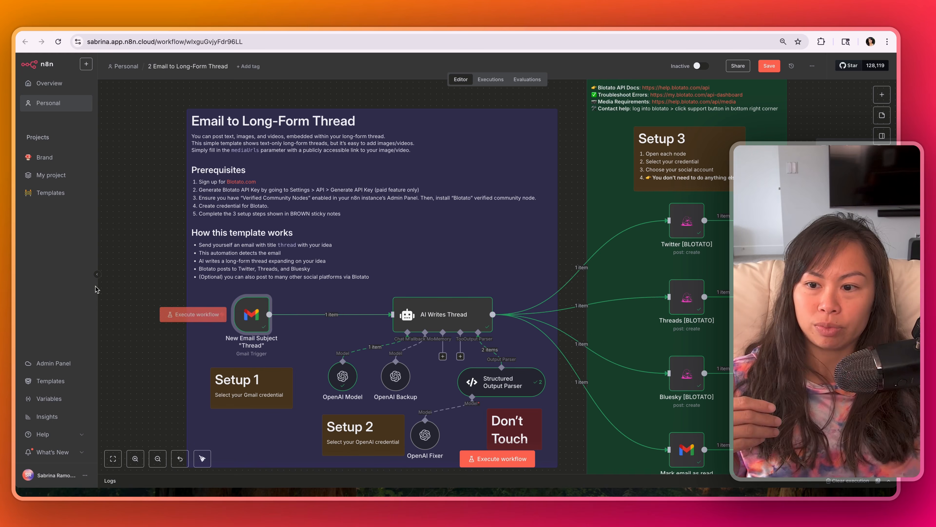
# Reopen the Gmail trigger and view the new Gmail credential form with its Google sign-in option, leaving it without connecting
pyautogui.doubleClick(248, 316)
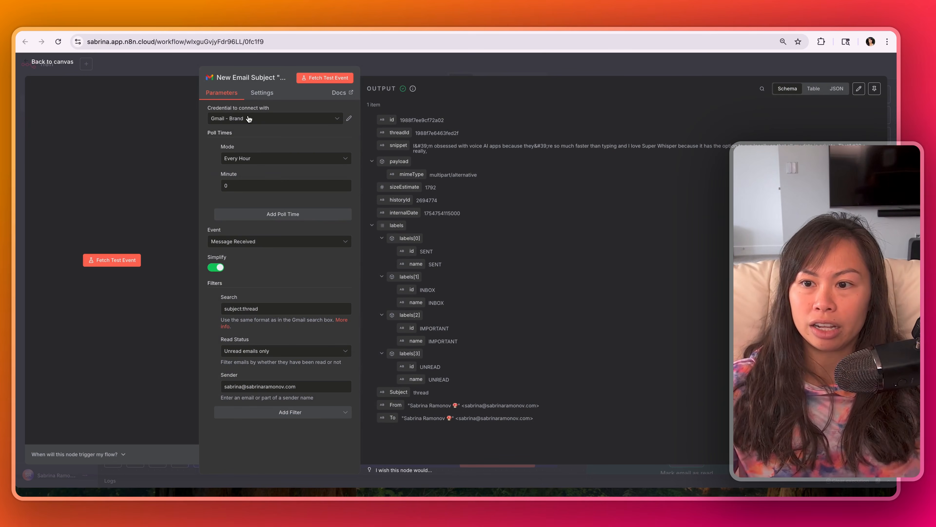
pyautogui.click(248, 118)
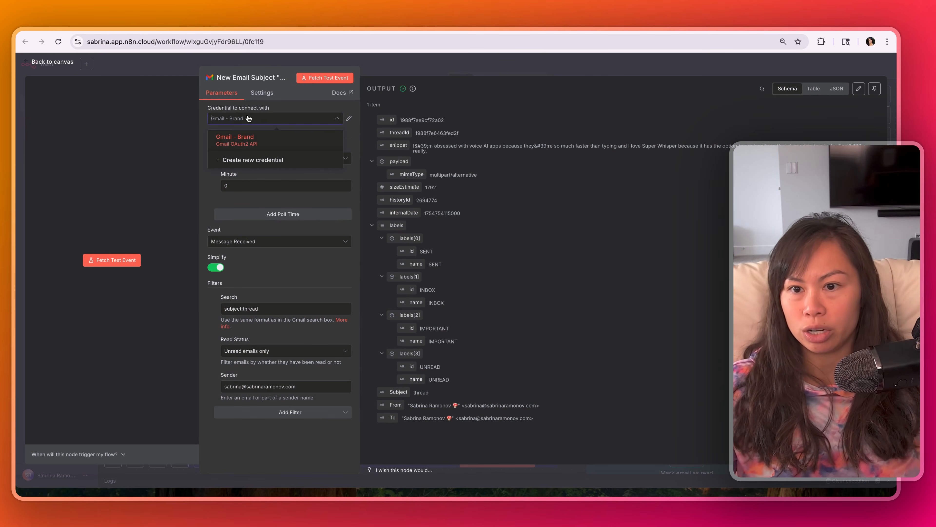
pyautogui.click(266, 161)
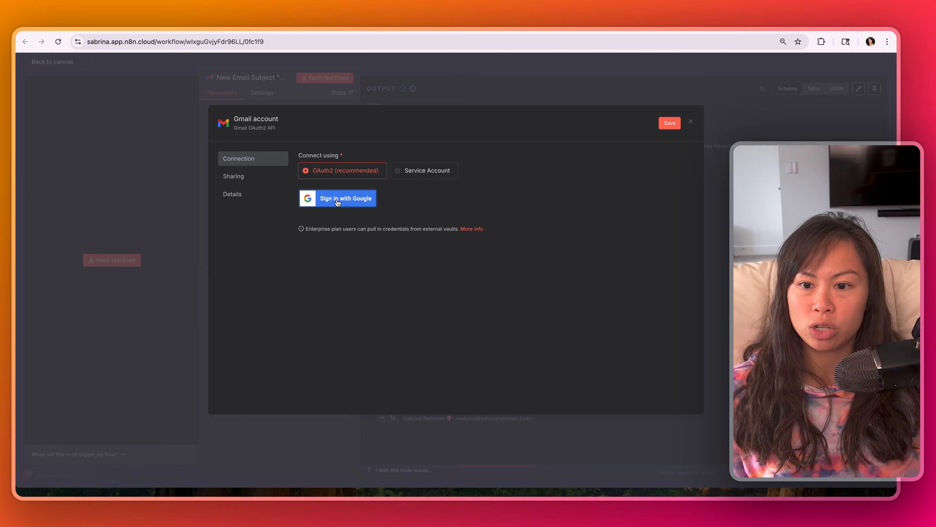
pyautogui.click(387, 69)
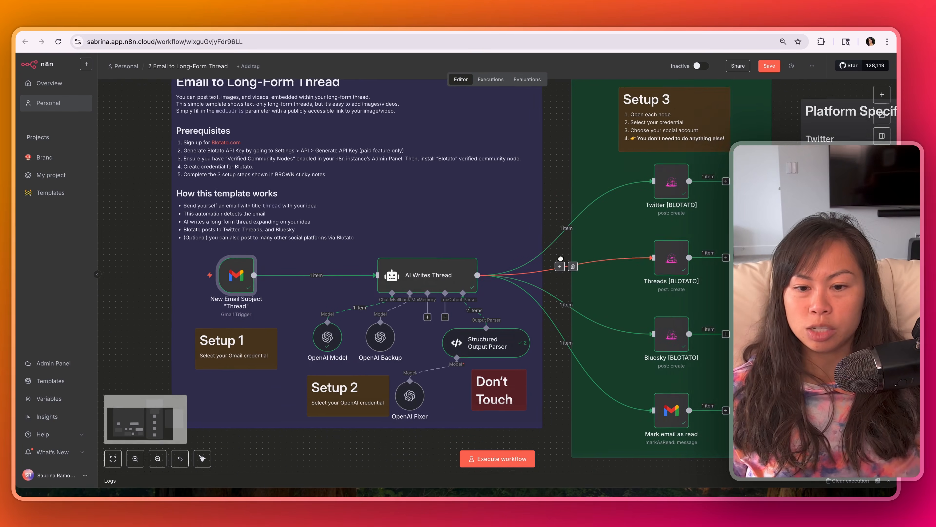
# Inspect the OpenAI Model node's credential choices and list of available models without changing either
pyautogui.scroll(-2, 561, 259)
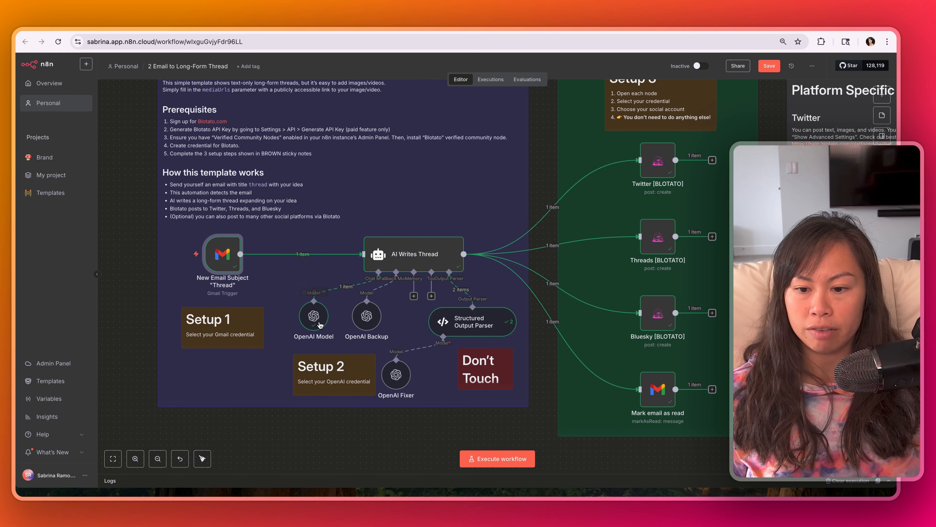
pyautogui.doubleClick(330, 319)
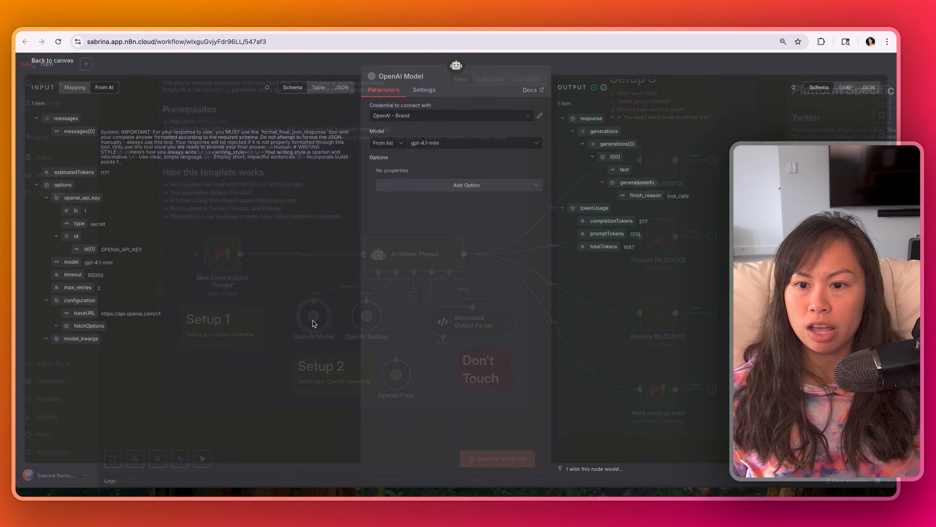
pyautogui.click(382, 118)
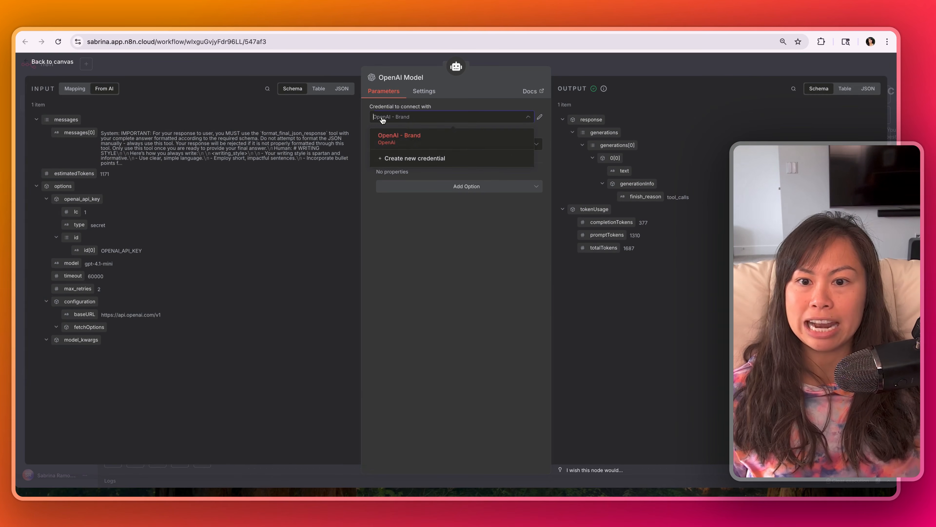
pyautogui.click(503, 62)
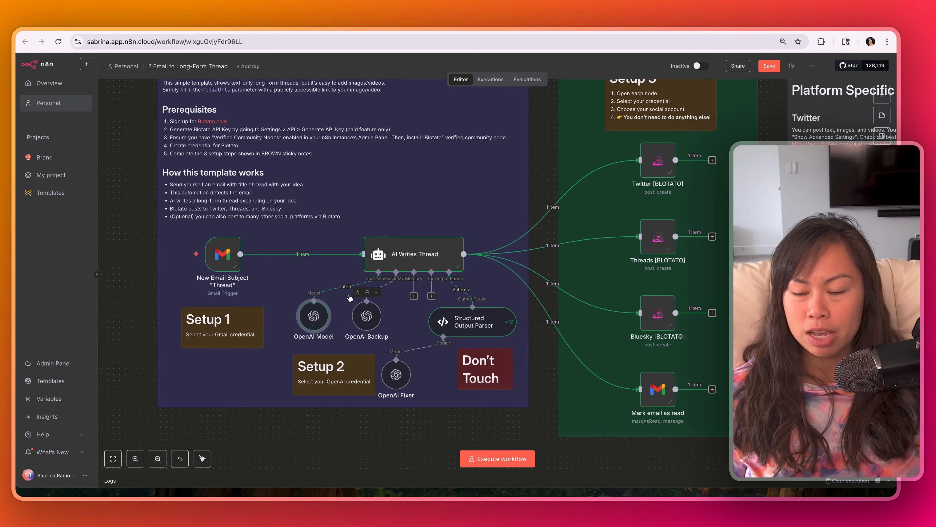
pyautogui.doubleClick(317, 313)
pyautogui.click(451, 145)
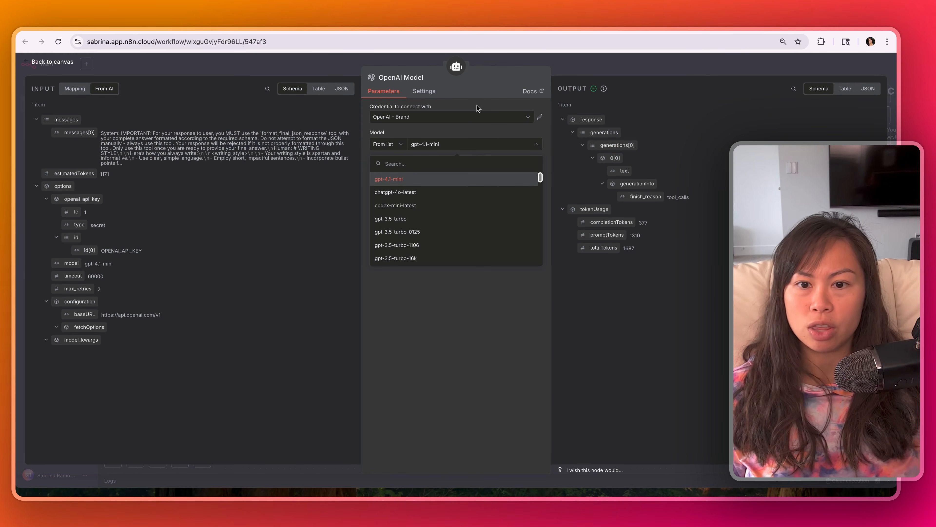
pyautogui.click(509, 63)
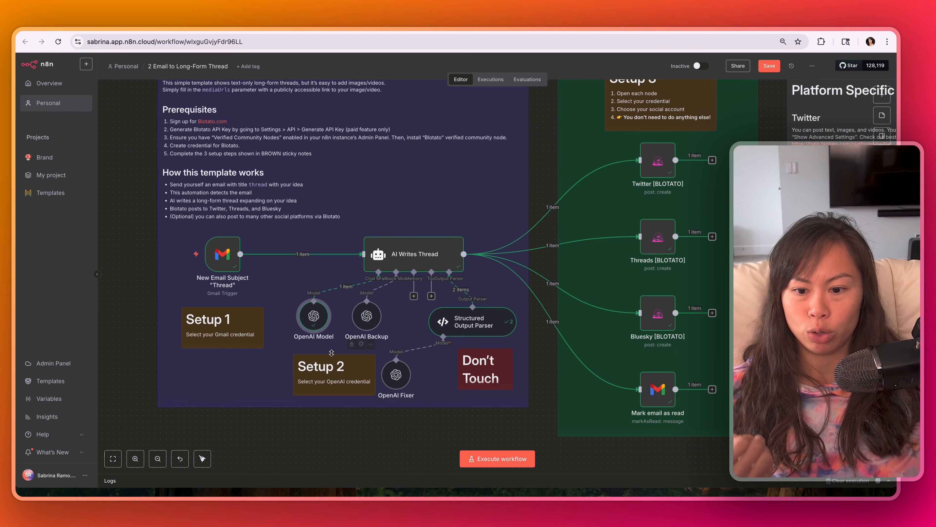
# Check the credential and model settings of the OpenAI Backup and OpenAI Fixer nodes
pyautogui.doubleClick(366, 318)
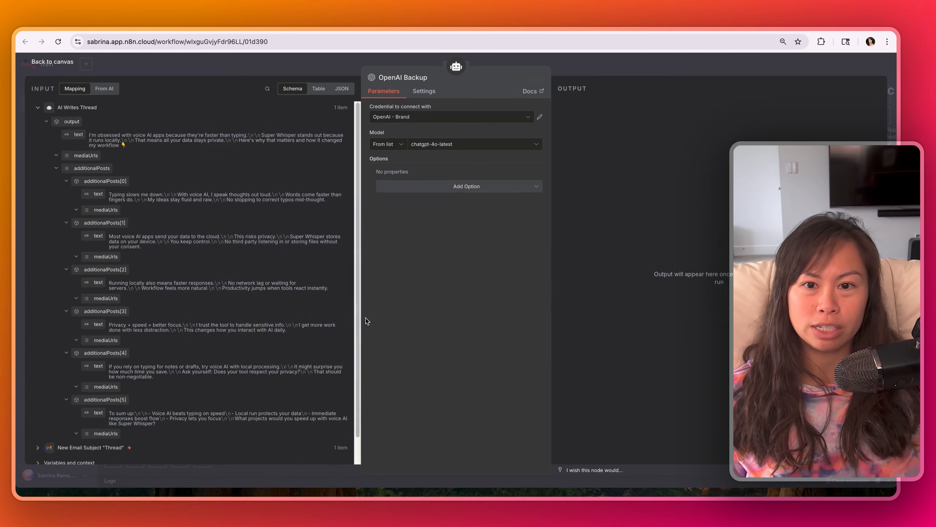
pyautogui.click(496, 61)
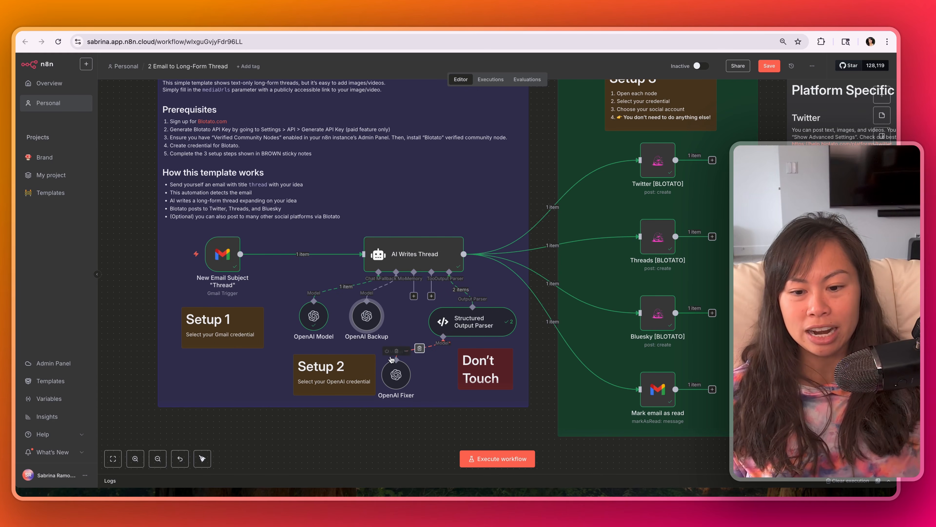
pyautogui.doubleClick(401, 379)
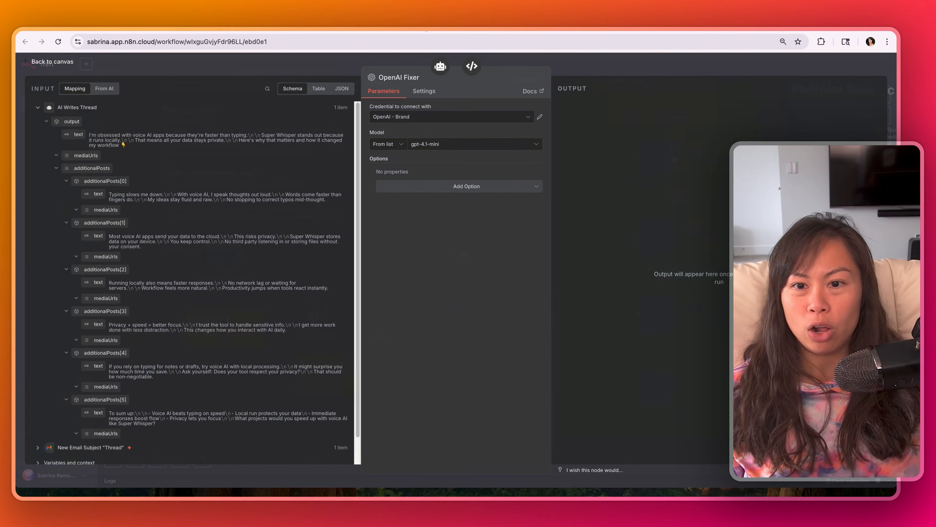
pyautogui.click(537, 54)
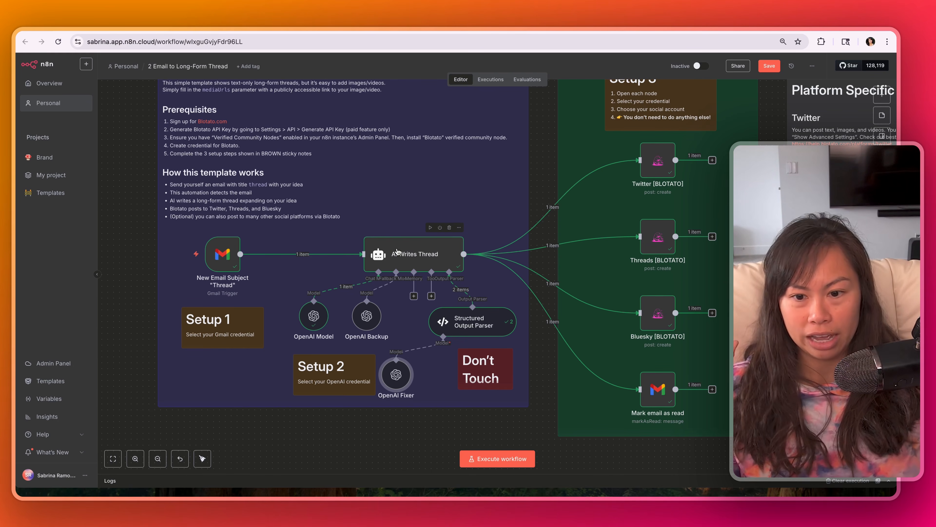
# Open the AI Writes Thread node's user prompt in the expanded editor and read its WRITING STYLE section
pyautogui.doubleClick(414, 256)
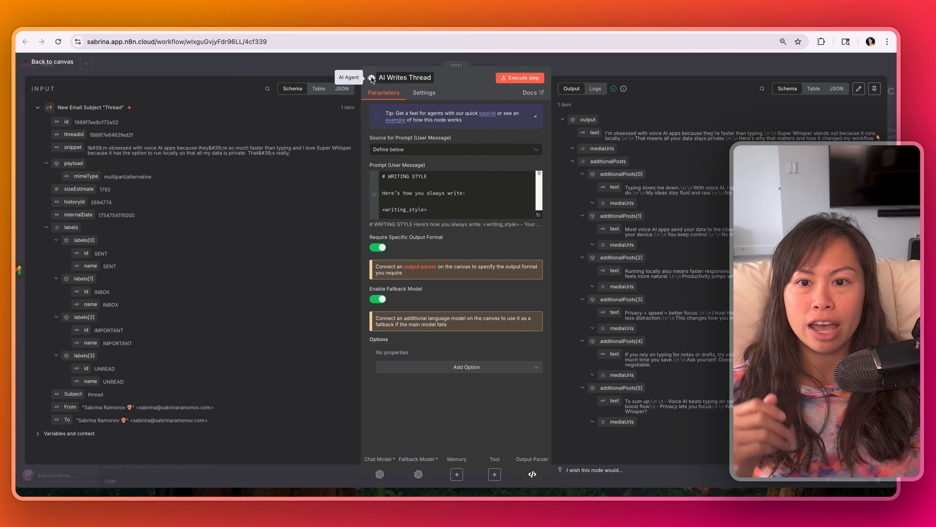
pyautogui.click(538, 216)
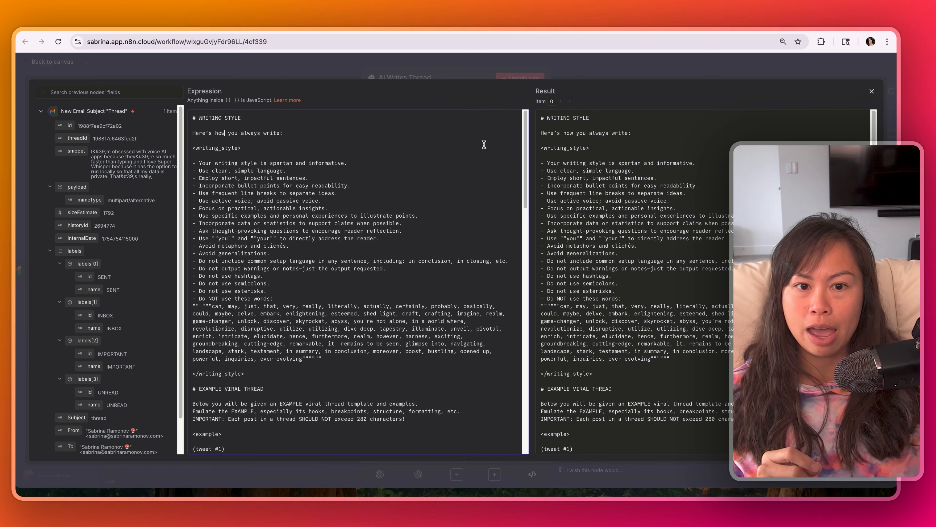
pyautogui.moveTo(525, 126)
pyautogui.mouseDown()
pyautogui.moveTo(519, 173)
pyautogui.moveTo(523, 123)
pyautogui.mouseUp()
pyautogui.moveTo(342, 355); pyautogui.dragTo(193, 118)
pyautogui.click(311, 283)
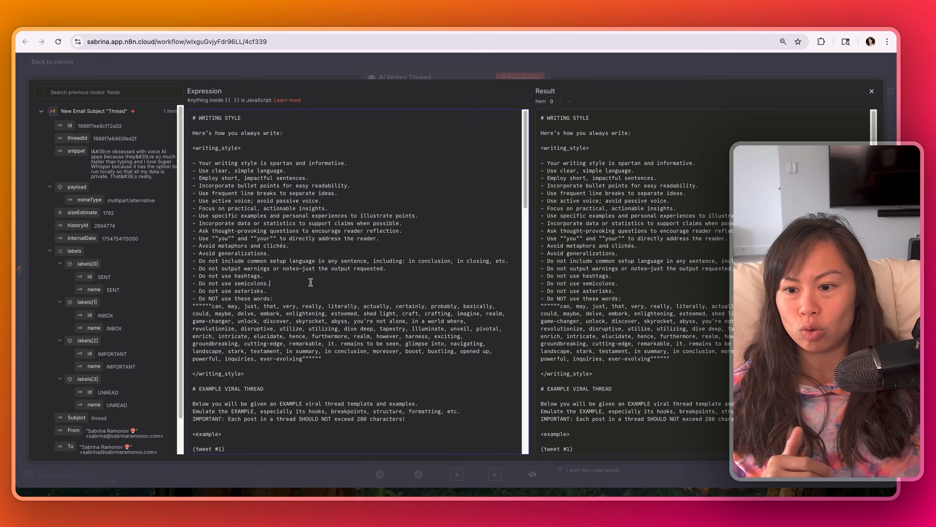
# Read the EXAMPLE VIRAL THREAD section of the prompt, including its instructions and the first example tweets
pyautogui.moveTo(525, 149); pyautogui.dragTo(512, 213)
pyautogui.scroll(-3, 511, 218)
pyautogui.moveTo(213, 129); pyautogui.dragTo(280, 186)
pyautogui.click(231, 152)
pyautogui.click(314, 195)
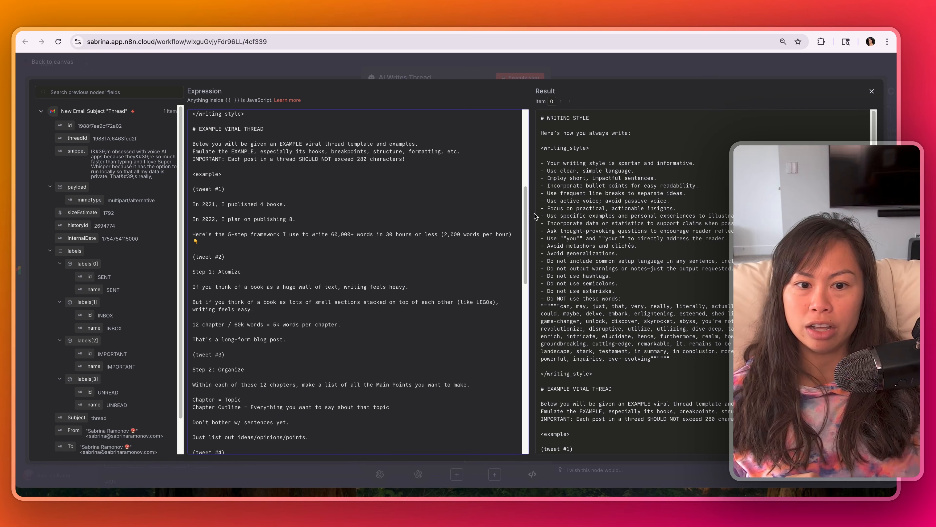
# Switch to X and look through the original thread about writing 60,000+ words in 30 hours that serves as the example
pyautogui.scroll(-2, 524, 222)
pyautogui.scroll(1, 527, 219)
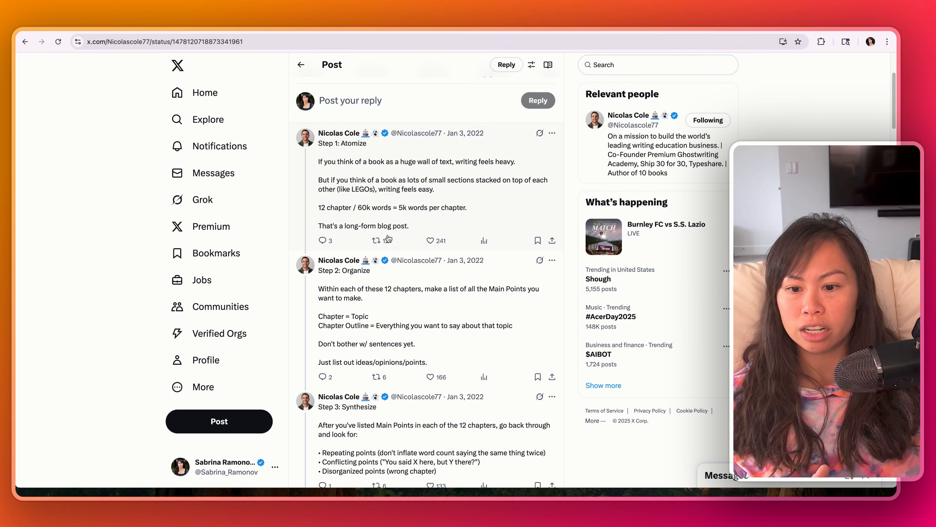
pyautogui.scroll(4, 359, 202)
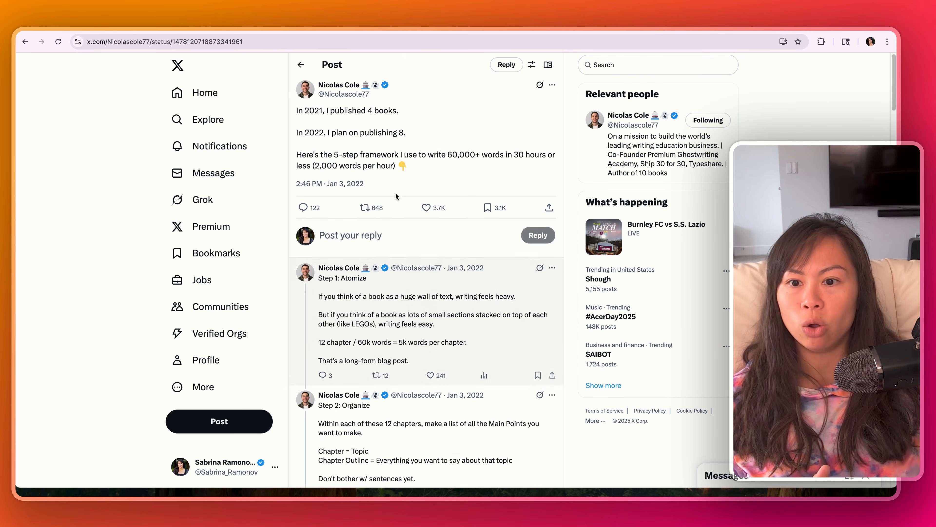
pyautogui.scroll(-4, 286, 123)
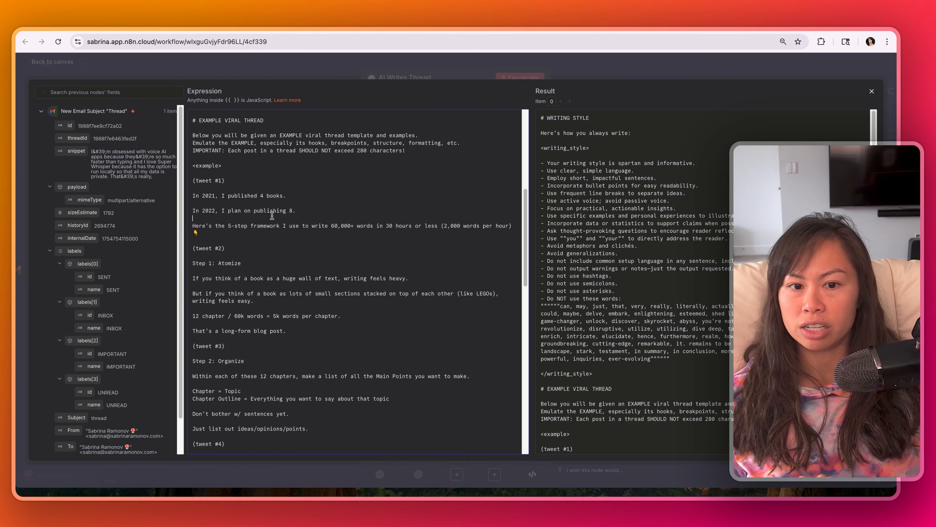
# Back in the n8n prompt editor, review the numbered example tweets and the instruction to emulate the example's hooks and structure
pyautogui.scroll(-2, 332, 184)
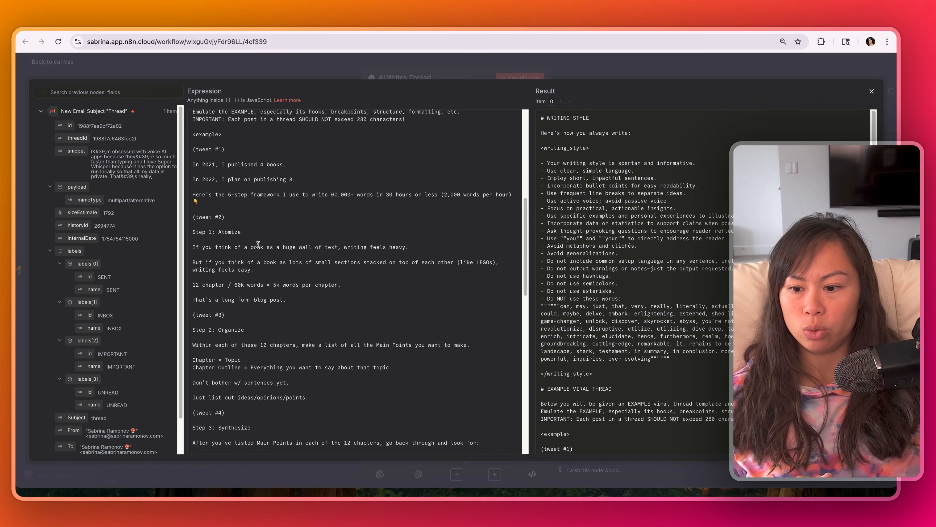
pyautogui.scroll(-10, 257, 244)
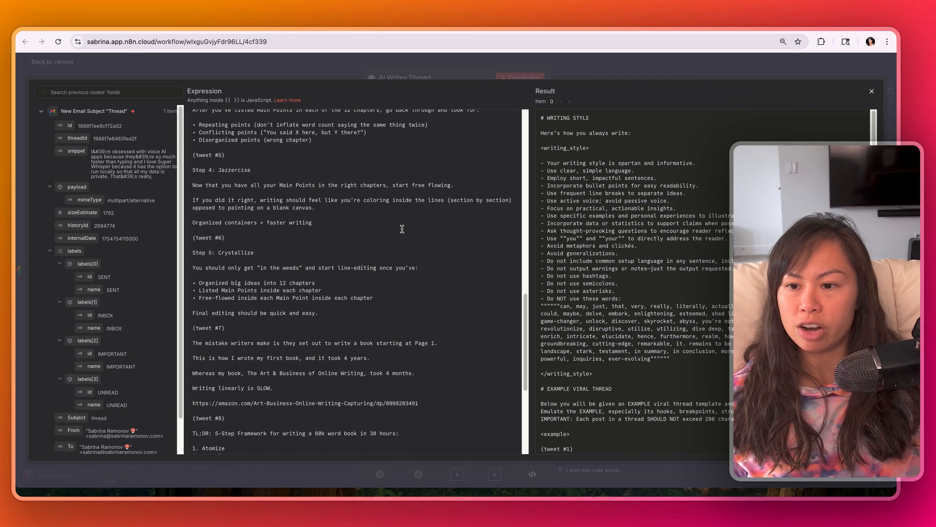
pyautogui.scroll(12, 391, 236)
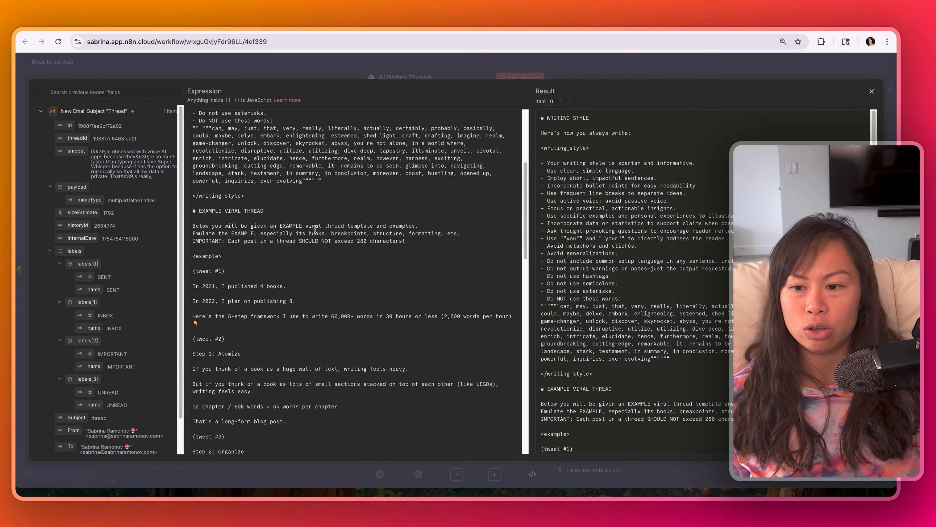
pyautogui.tripleClick(277, 231)
# Examine the prompt's TASK section with the {{ $json.snippet }} idea variable and the OUTPUT section's required JSON format
pyautogui.scroll(-20, 192, 237)
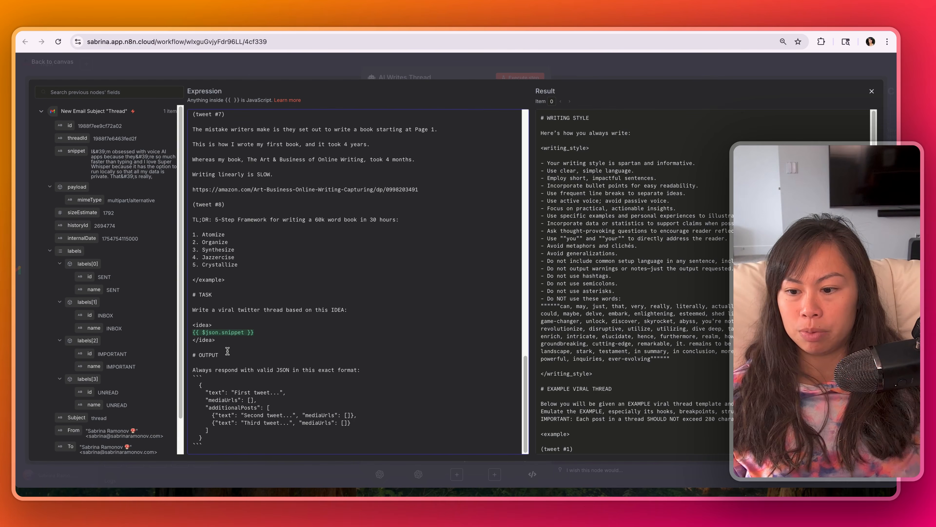
pyautogui.moveTo(228, 351); pyautogui.dragTo(296, 319)
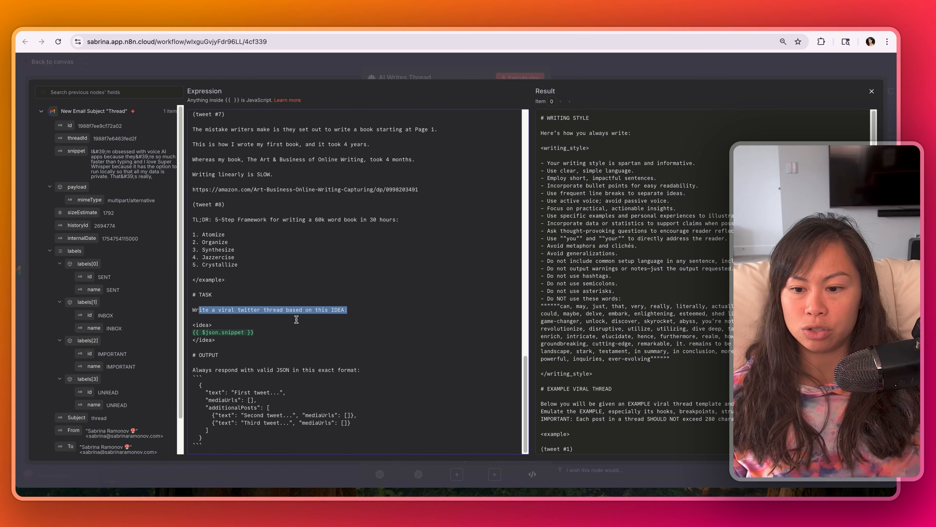
pyautogui.click(238, 316)
pyautogui.moveTo(211, 311); pyautogui.dragTo(327, 317)
pyautogui.click(260, 359)
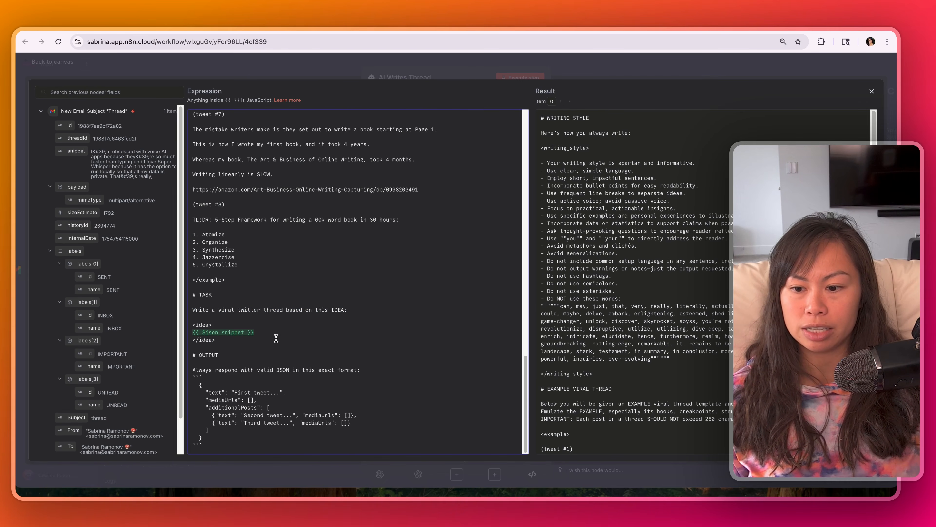
pyautogui.moveTo(276, 332); pyautogui.dragTo(192, 332)
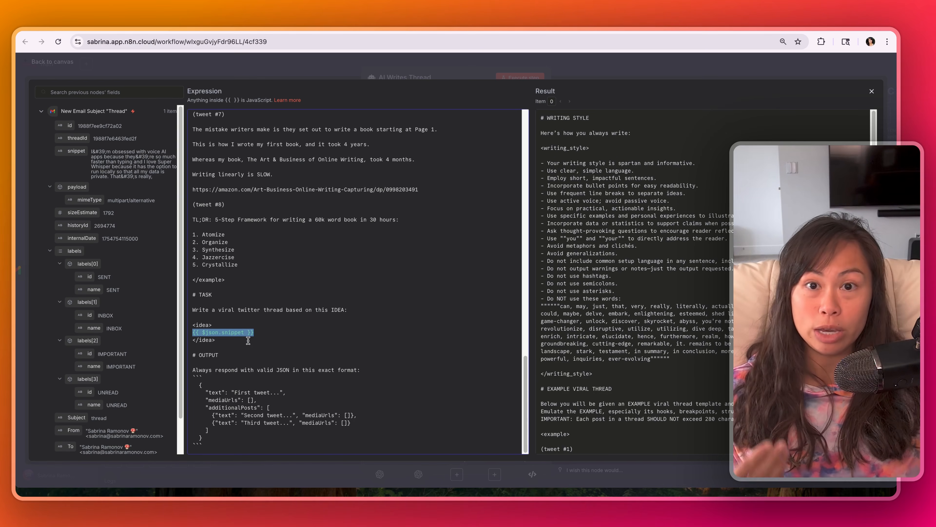
pyautogui.moveTo(278, 442); pyautogui.dragTo(193, 351)
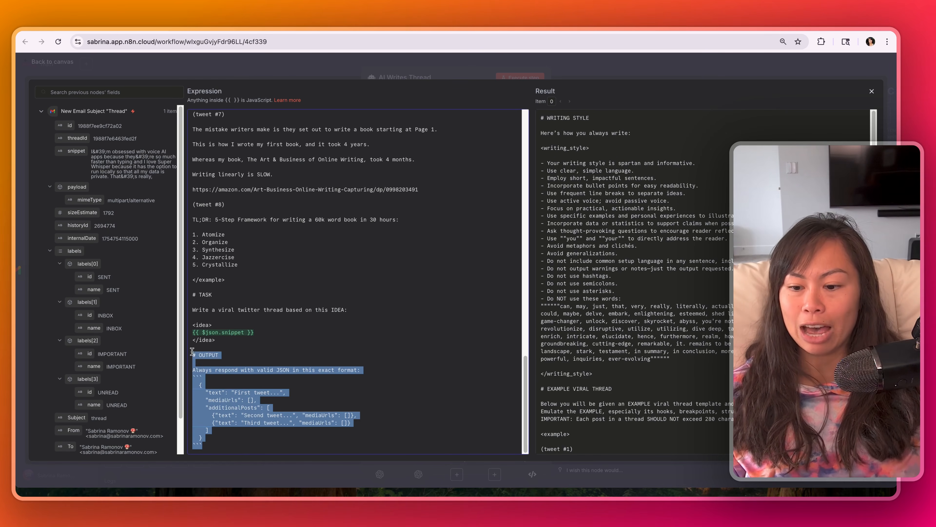
pyautogui.click(227, 365)
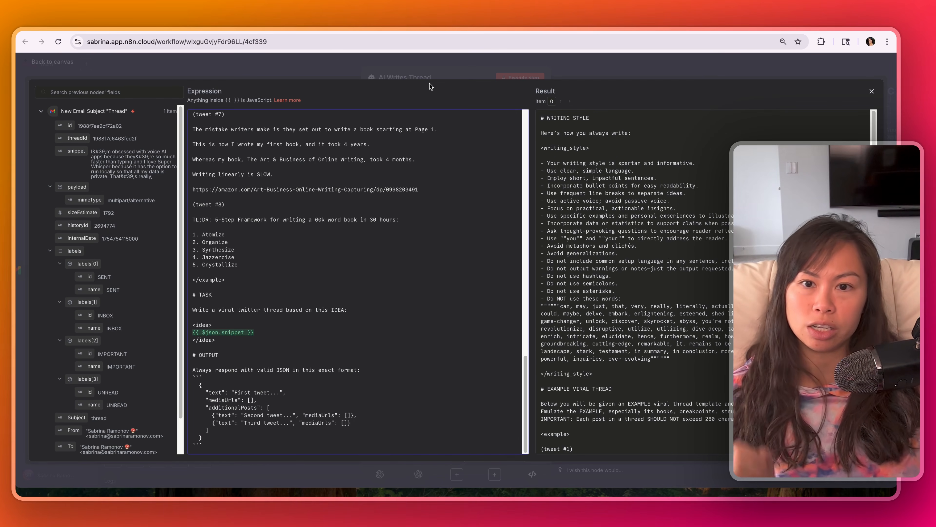
# Close the prompt editor and the AI Writes Thread node, and bring the workflow's Blotato posting nodes into focus
pyautogui.click(441, 59)
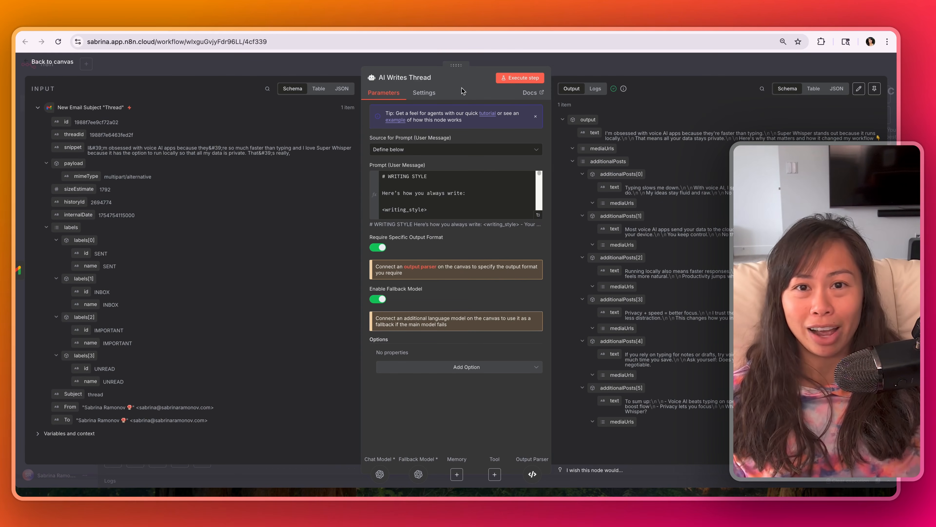
pyautogui.click(507, 61)
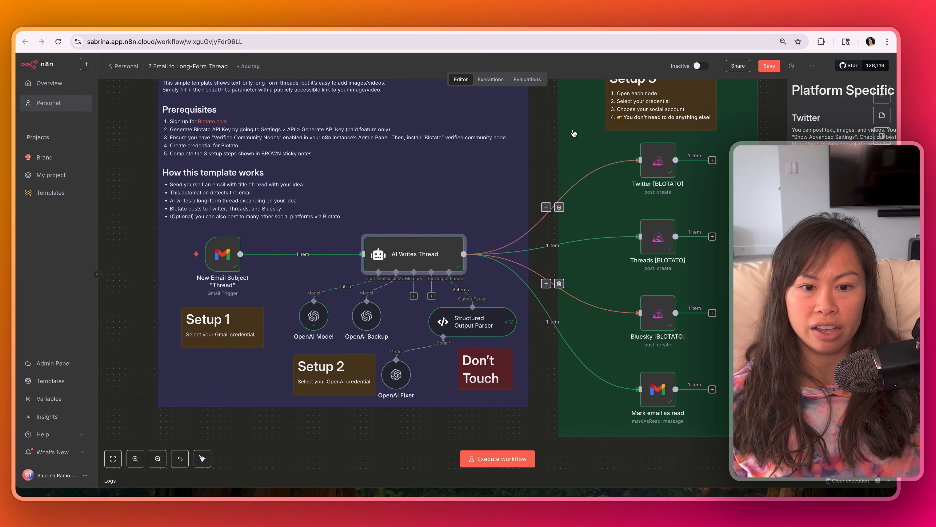
pyautogui.moveTo(544, 147); pyautogui.dragTo(357, 184)
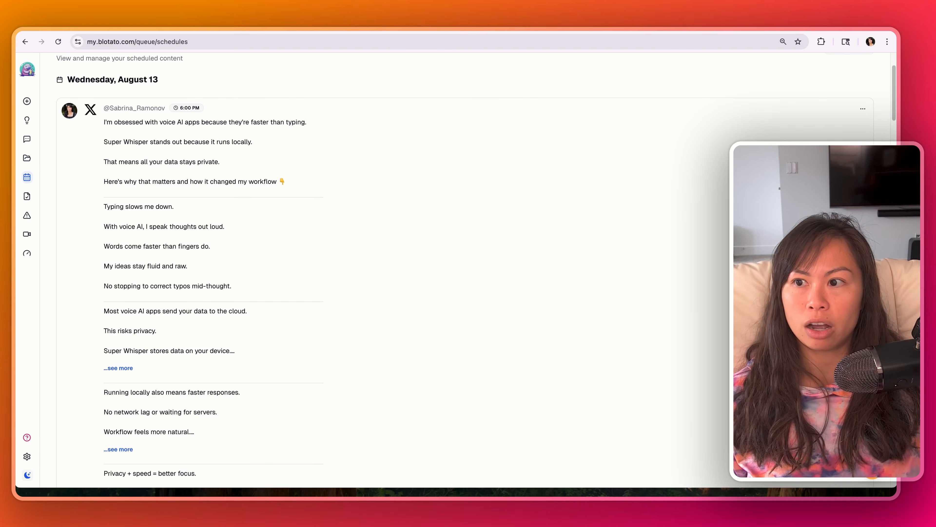
# Switch to Blotato, look over its scheduled posts and home page, and open the API Access section of the settings
pyautogui.scroll(3, 208, 160)
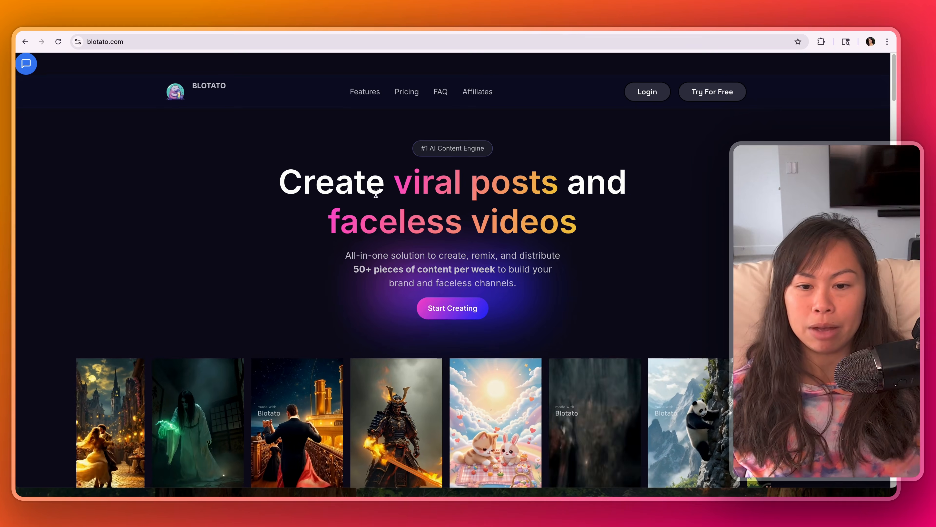
pyautogui.scroll(-1, 412, 194)
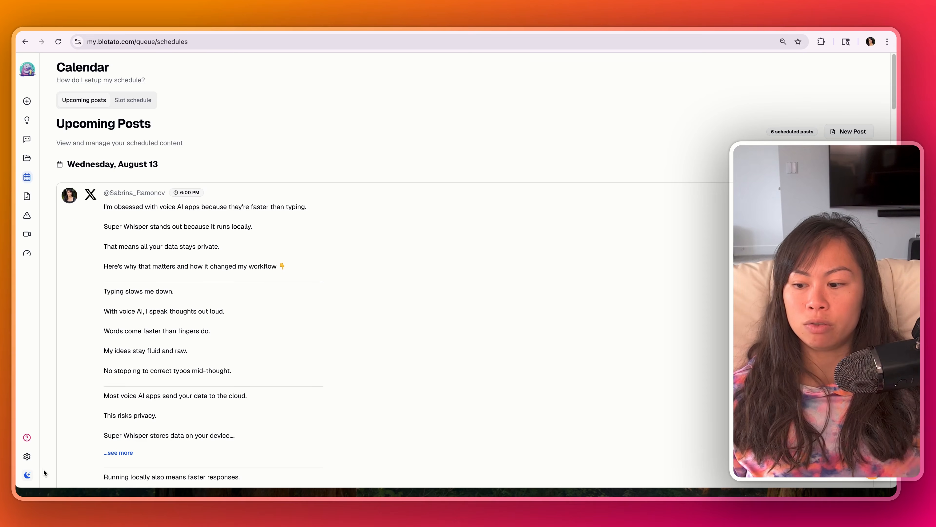
pyautogui.click(28, 456)
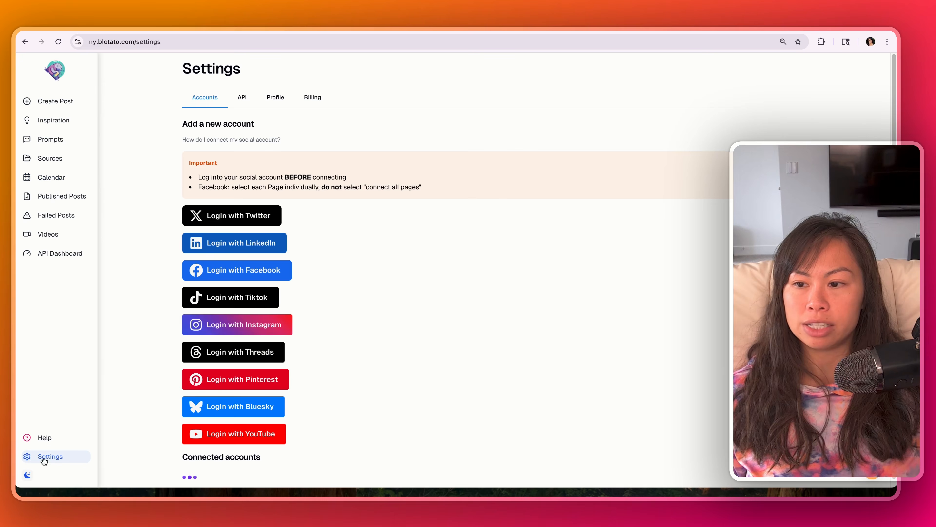
pyautogui.click(242, 98)
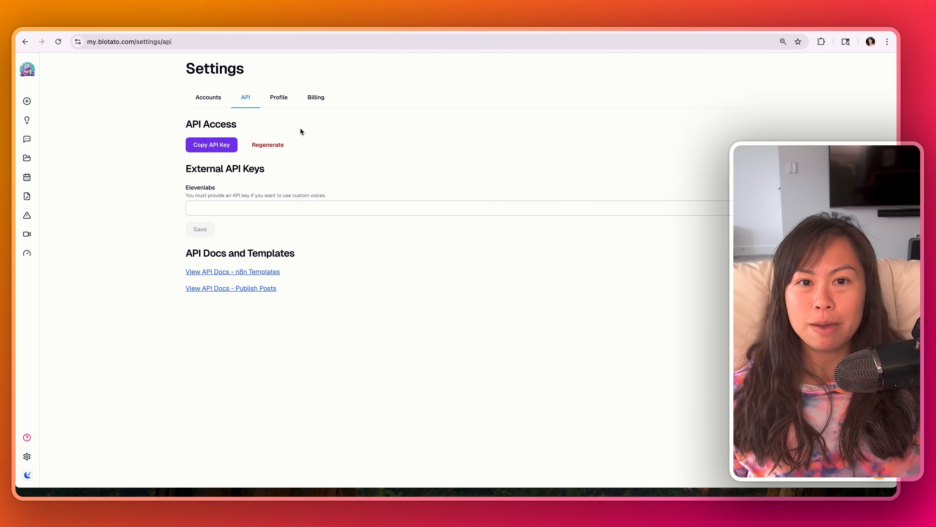
pyautogui.moveTo(187, 125); pyautogui.dragTo(229, 111)
pyautogui.click(227, 122)
pyautogui.click(286, 128)
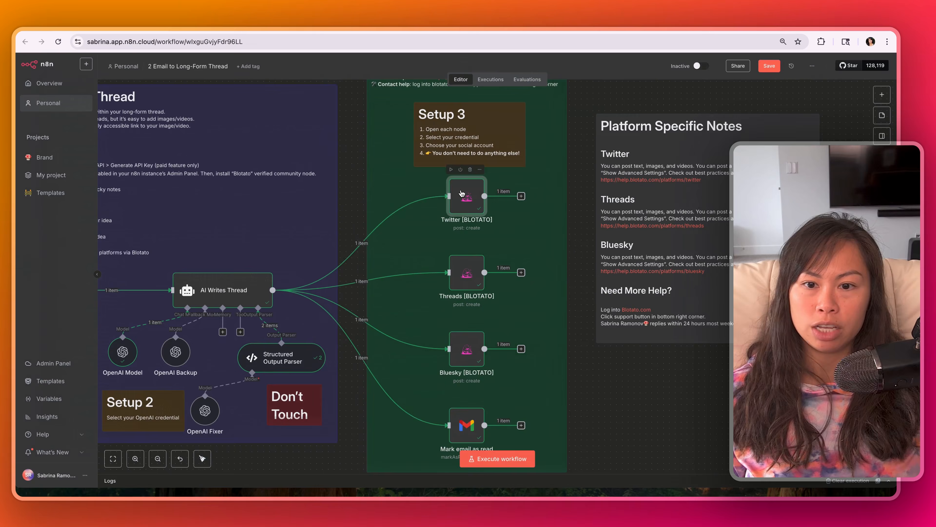
# Back in n8n, examine the Twitter node's form for a new Blotato API credential and close it without saving
pyautogui.doubleClick(462, 194)
pyautogui.click(396, 119)
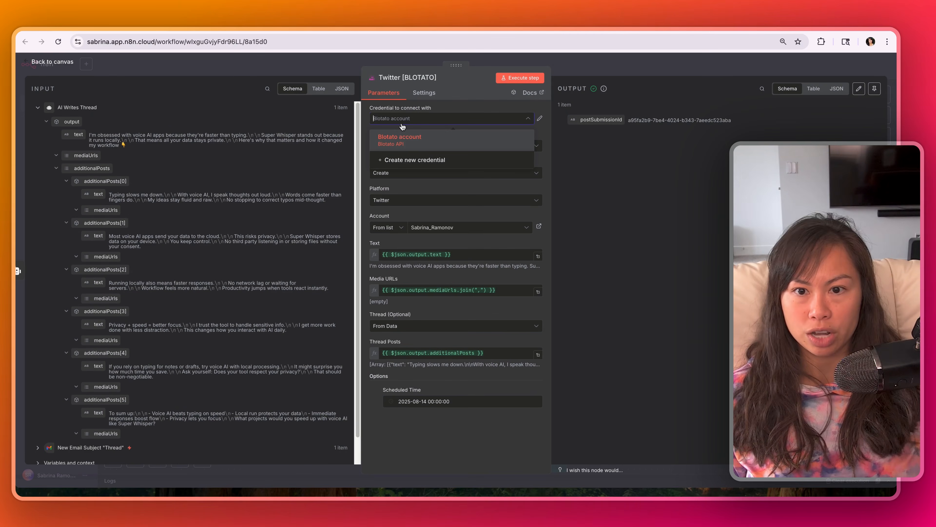
pyautogui.click(416, 160)
pyautogui.click(353, 195)
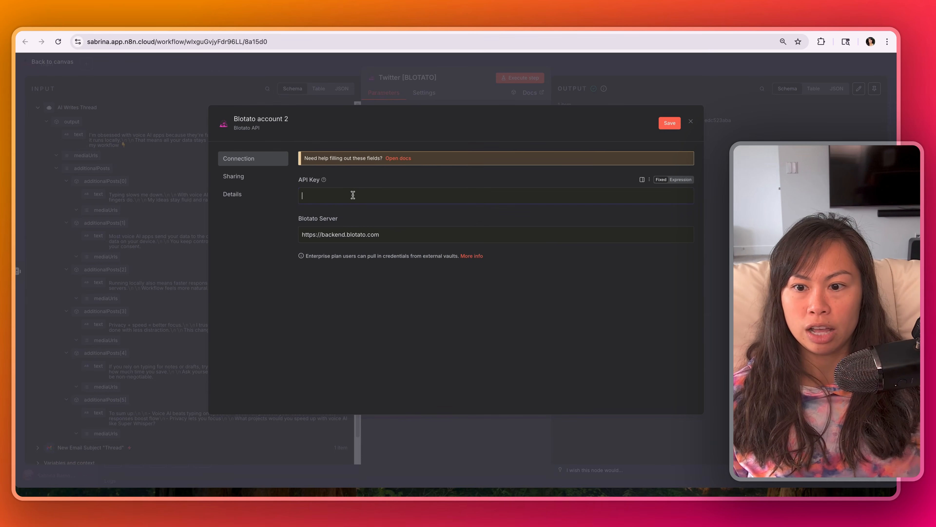
pyautogui.click(691, 121)
pyautogui.press('Escape')
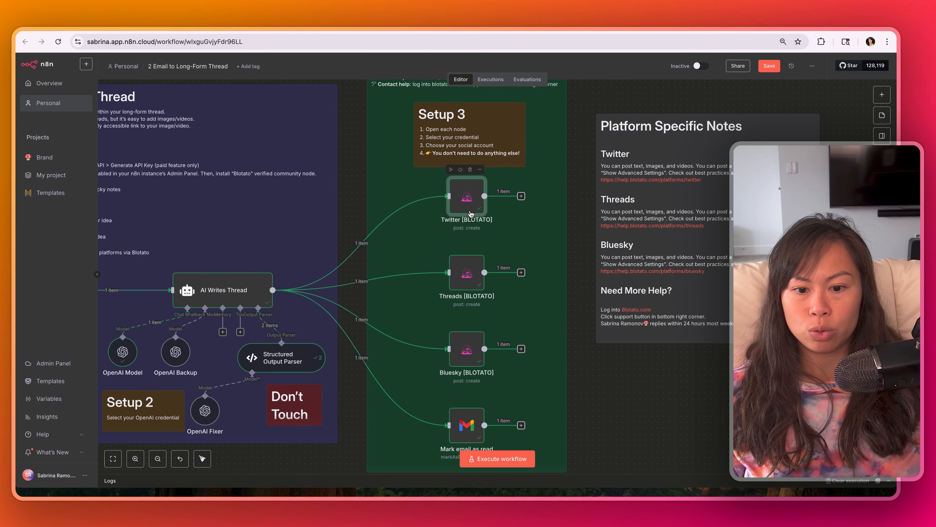
# Select the Blotato account credential in the Twitter node and check the list of connected social accounts
pyautogui.doubleClick(466, 191)
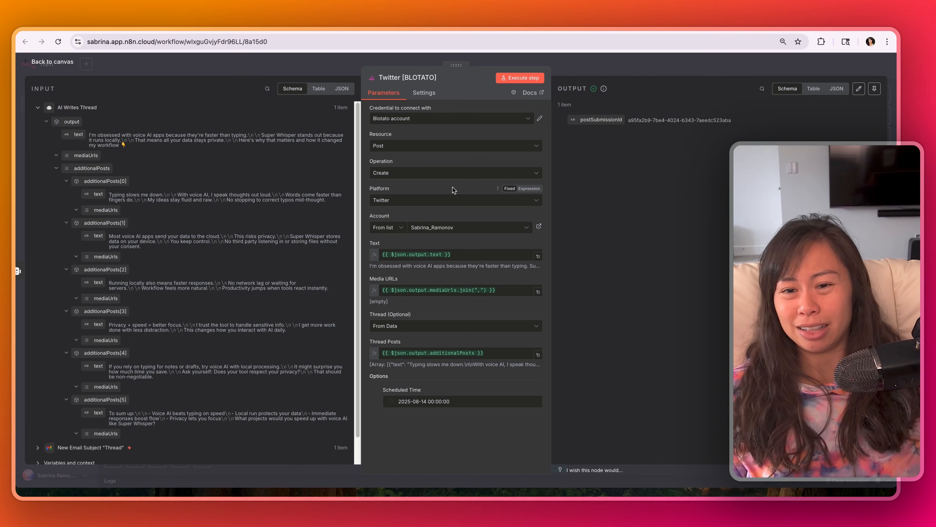
pyautogui.click(412, 117)
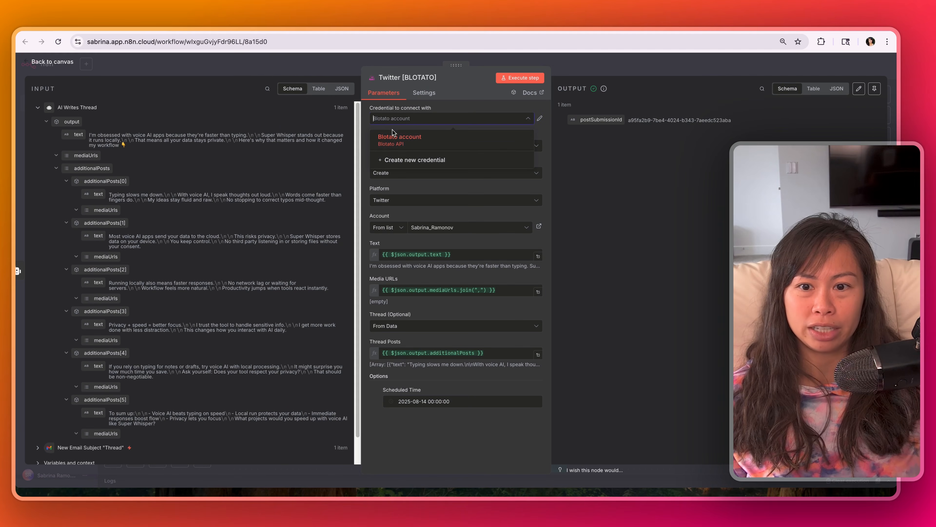
pyautogui.click(395, 137)
pyautogui.click(413, 228)
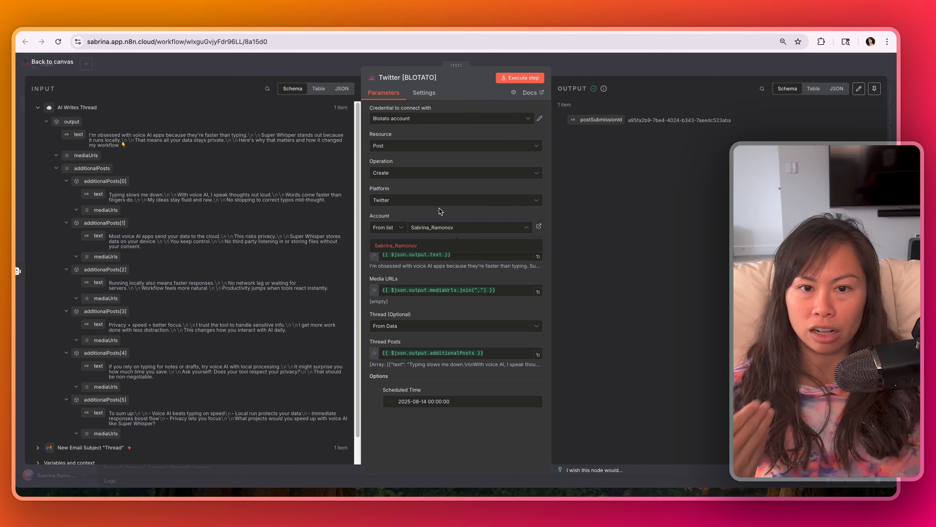
pyautogui.click(584, 74)
# Check the account selection in the Threads node, and open and close the Bluesky node
pyautogui.doubleClick(467, 273)
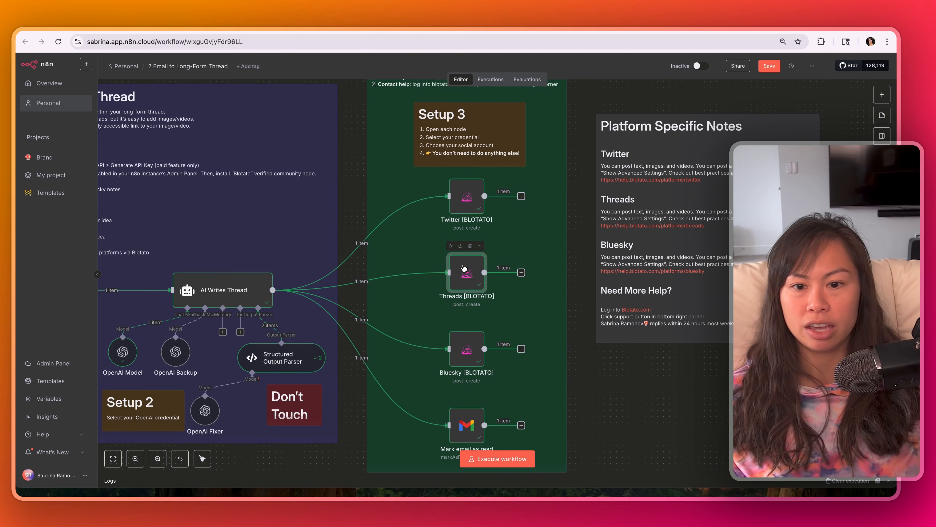
pyautogui.click(413, 228)
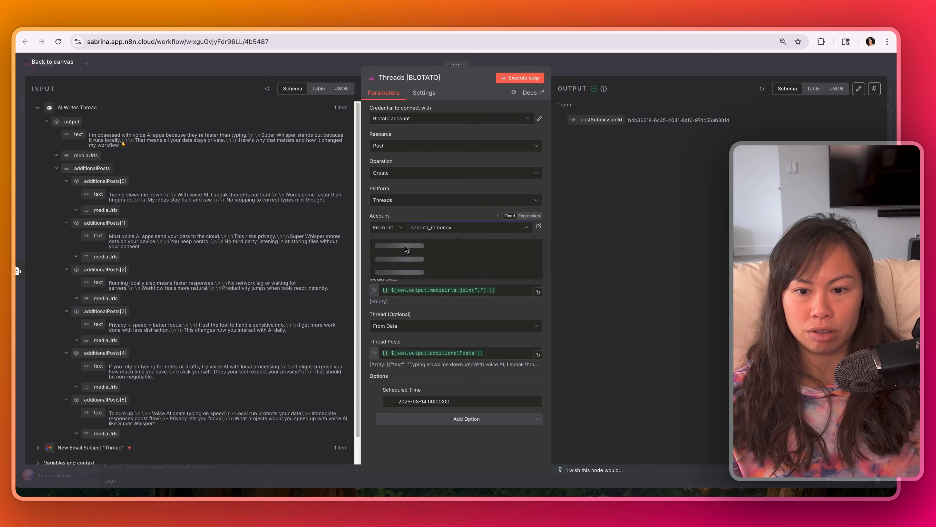
pyautogui.click(569, 66)
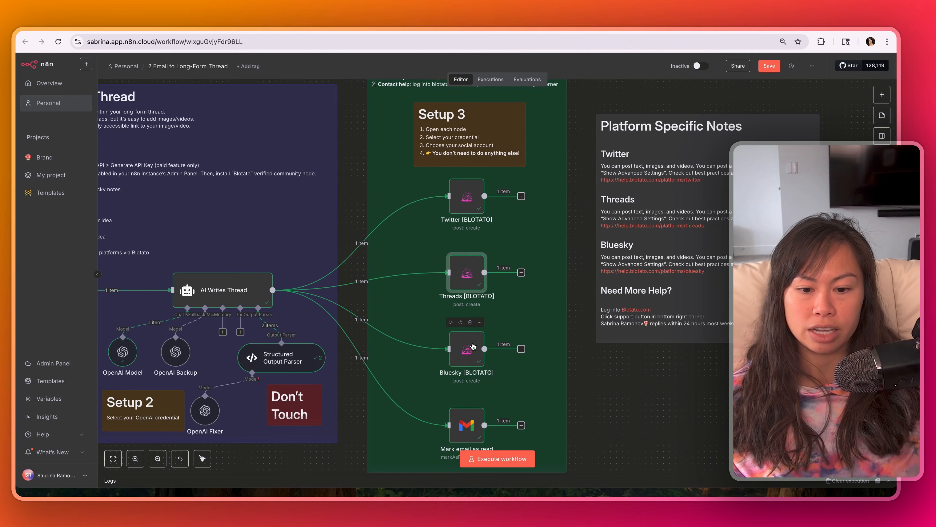
pyautogui.doubleClick(468, 347)
pyautogui.press('Escape')
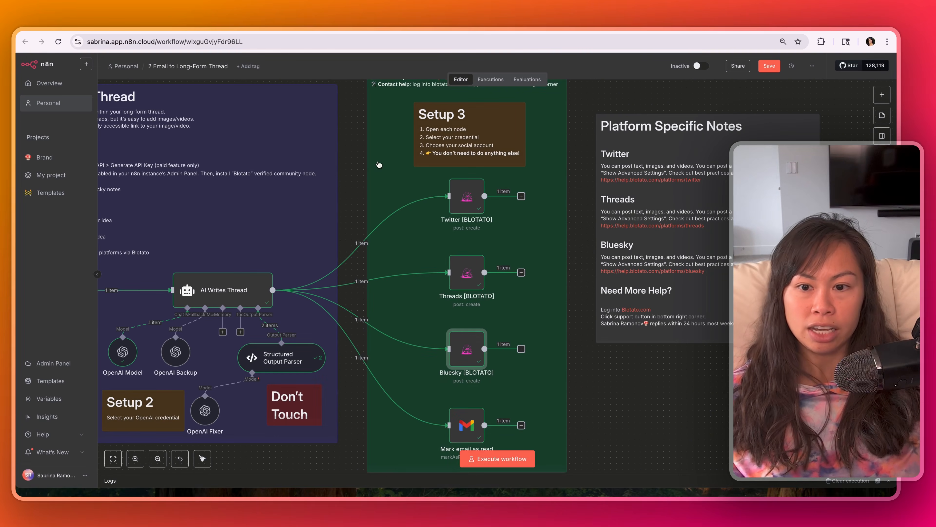
# Examine the Twitter node's Scheduled Time option and compare it with the upcoming posts in the Blotato calendar
pyautogui.hscroll(-5, 352, 159)
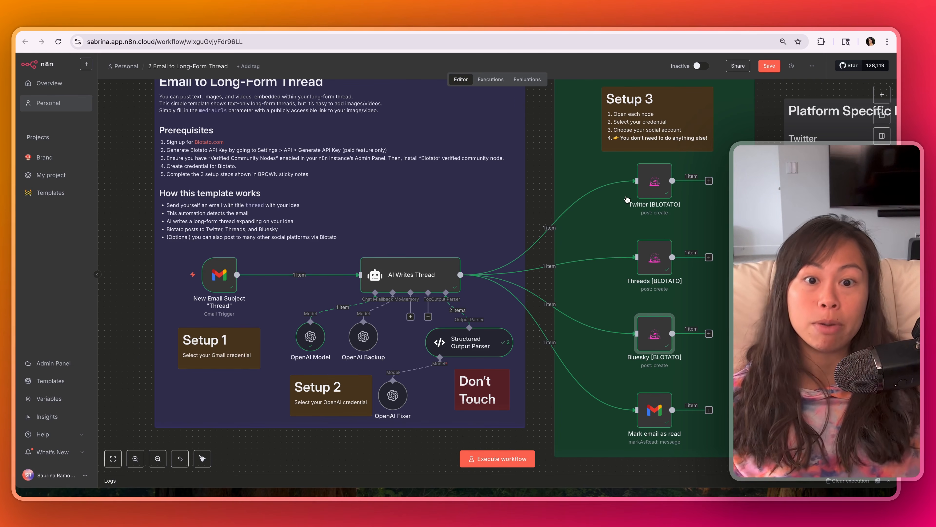
pyautogui.doubleClick(653, 182)
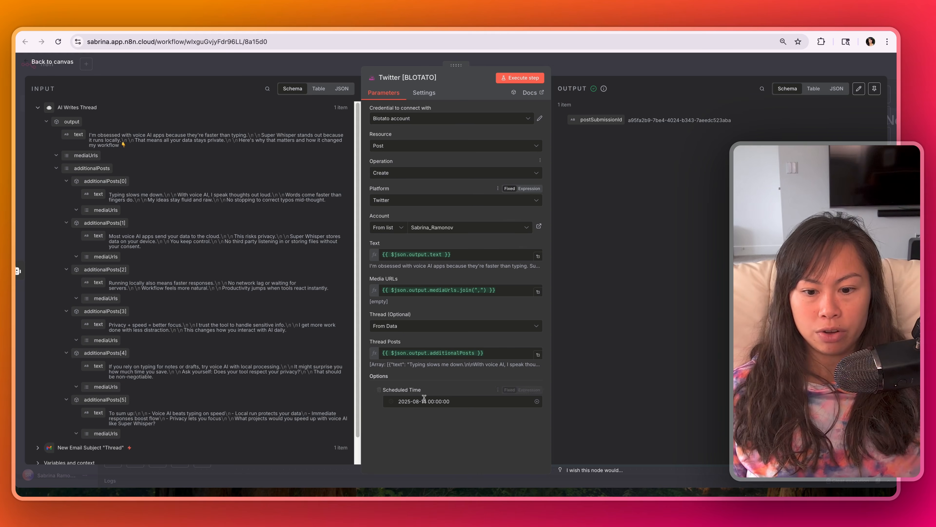
pyautogui.moveTo(473, 400); pyautogui.dragTo(383, 399)
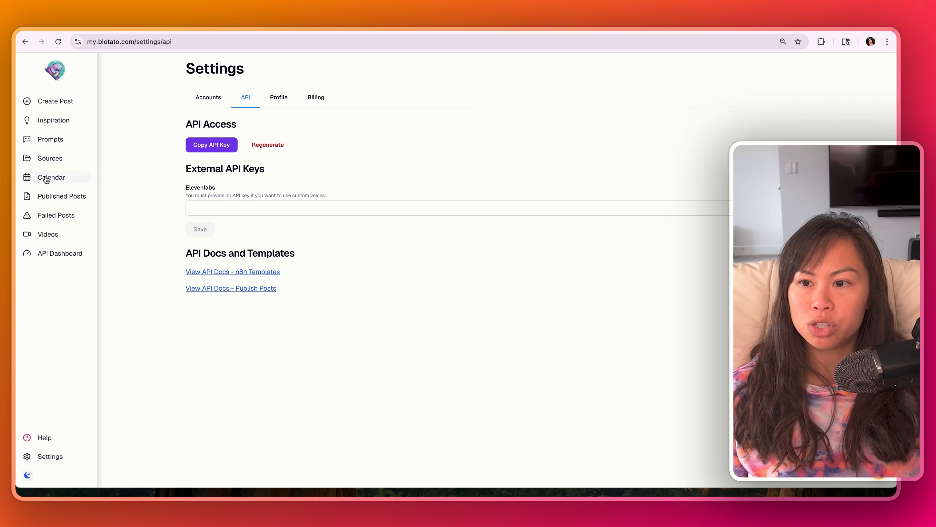
pyautogui.click(46, 179)
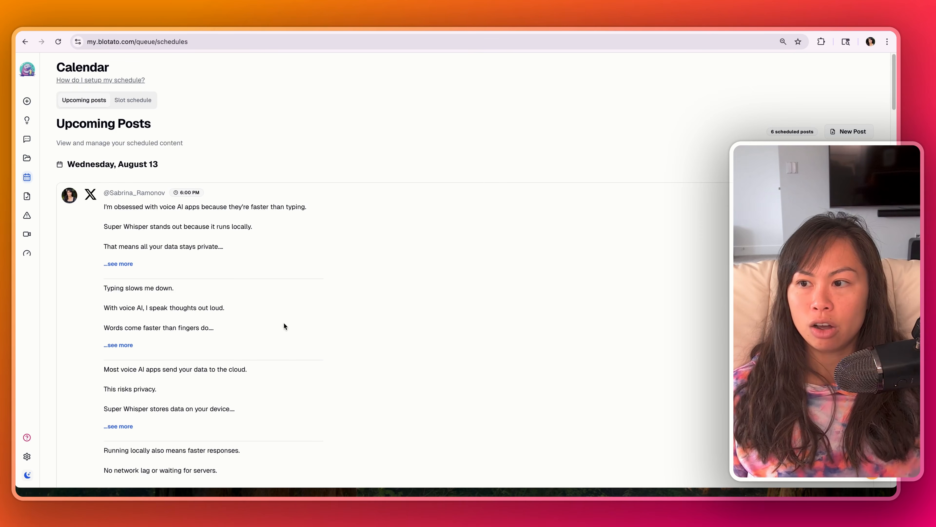
pyautogui.scroll(-2, 269, 222)
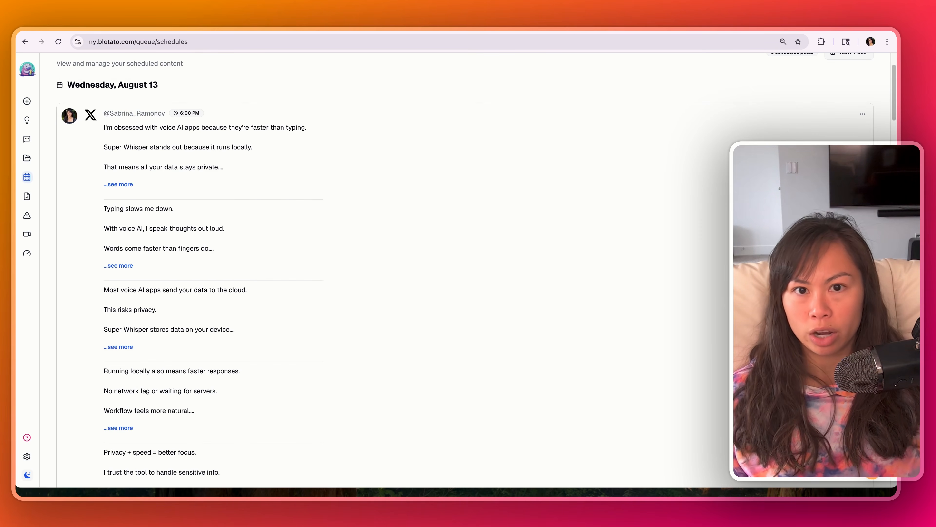
# Back in n8n, remove the Scheduled Time option from the Twitter node and return to the canvas
pyautogui.press('super+l')
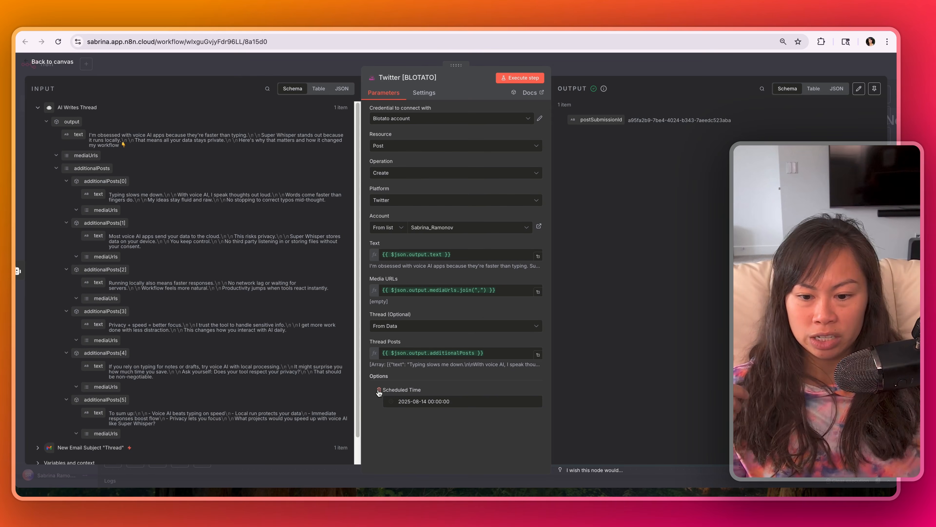
pyautogui.click(379, 390)
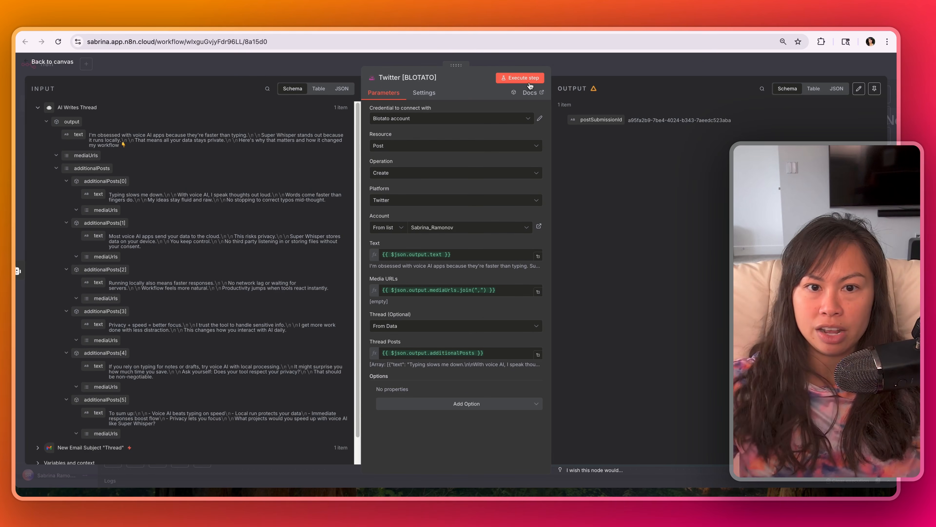
pyautogui.click(570, 65)
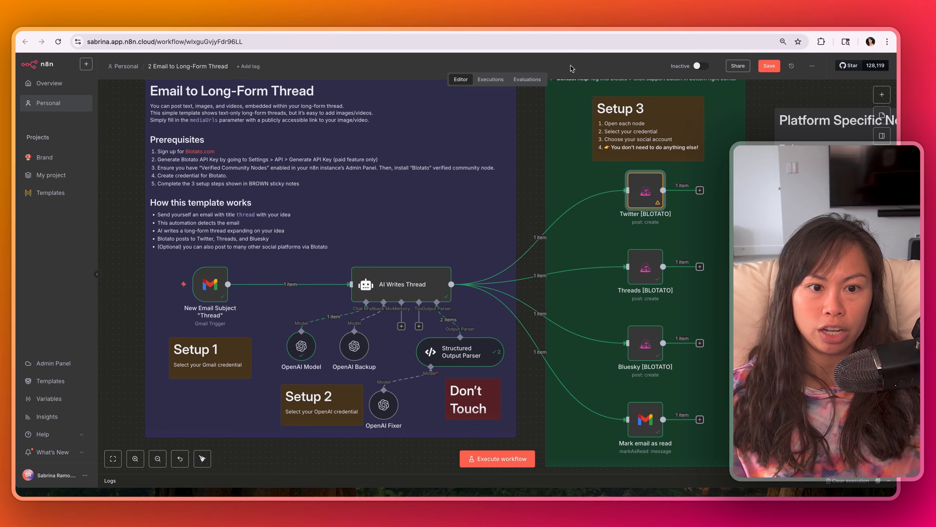
# Pin the AI Writes Thread node's output data and unpin it again
pyautogui.rightClick(448, 272)
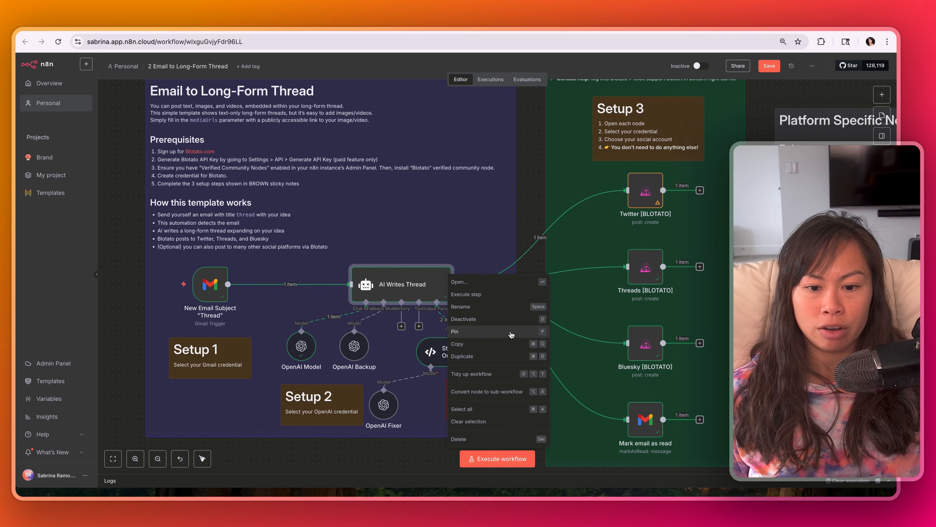
pyautogui.click(460, 329)
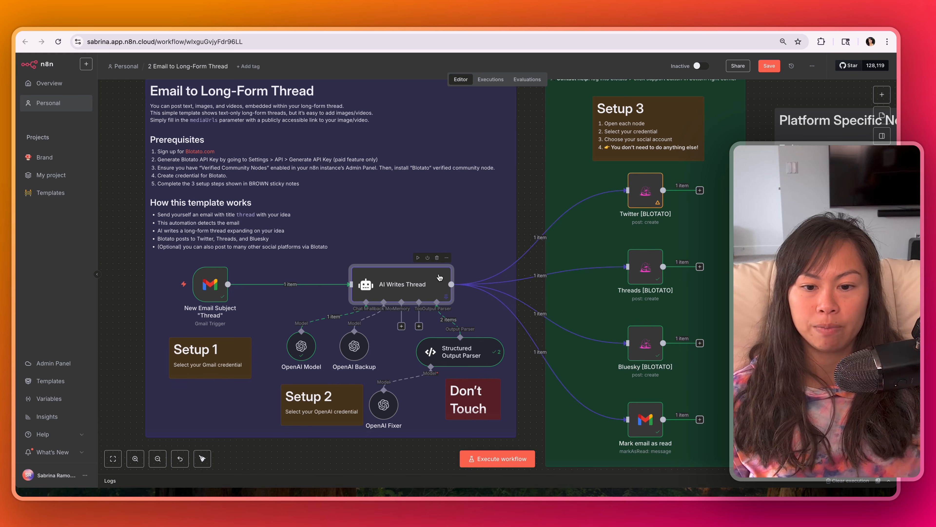
pyautogui.moveTo(523, 138); pyautogui.dragTo(501, 179)
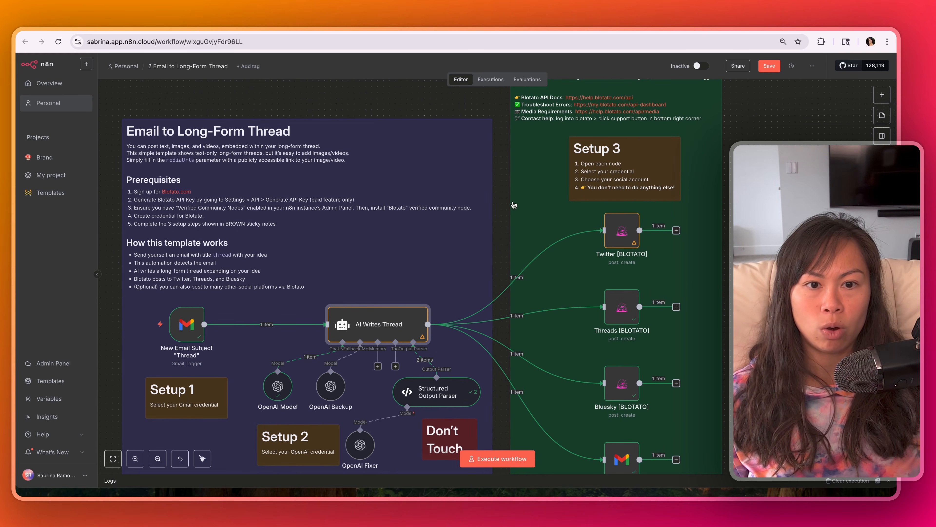
# Switch to the Blotato Help publishing reference, highlight the help.blotato.com domain, and review the example of a Twitter-like thread with multiple posts
pyautogui.hscroll(10, 505, 206)
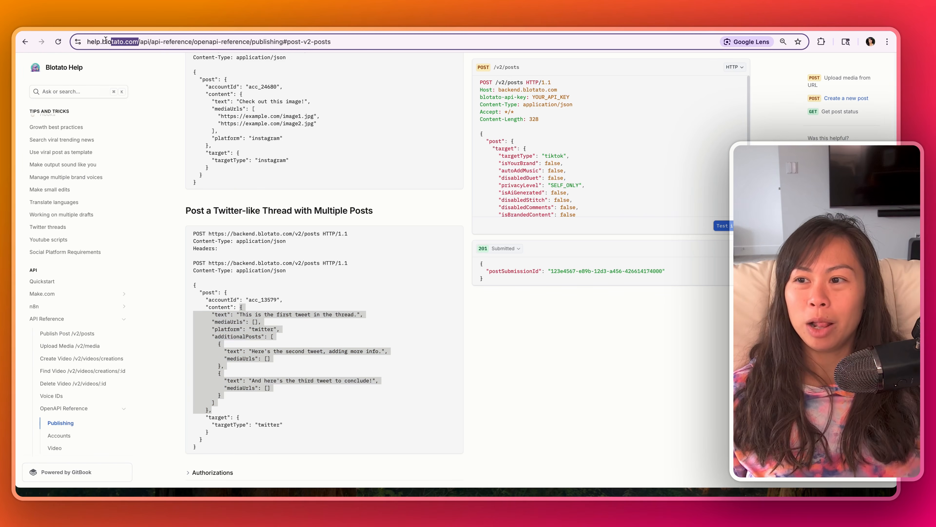
pyautogui.moveTo(105, 40); pyautogui.dragTo(87, 42)
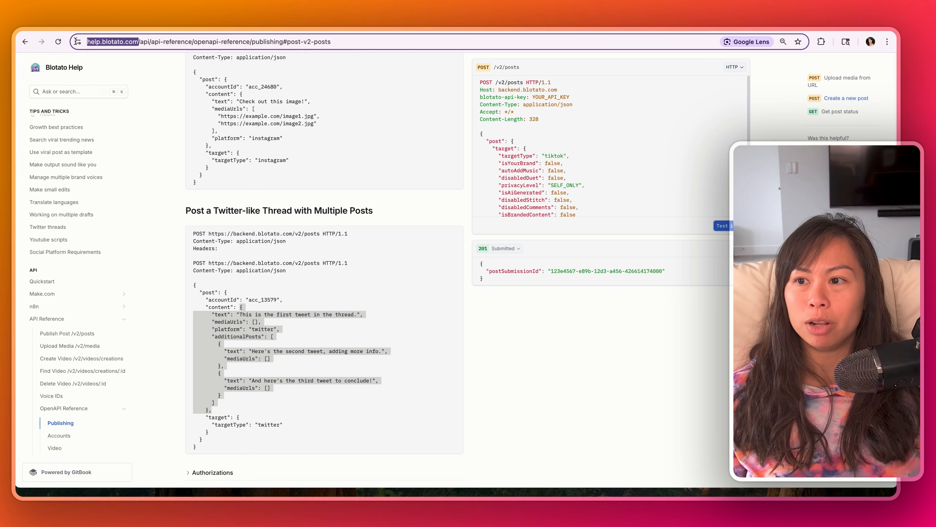
pyautogui.scroll(-3, 85, 350)
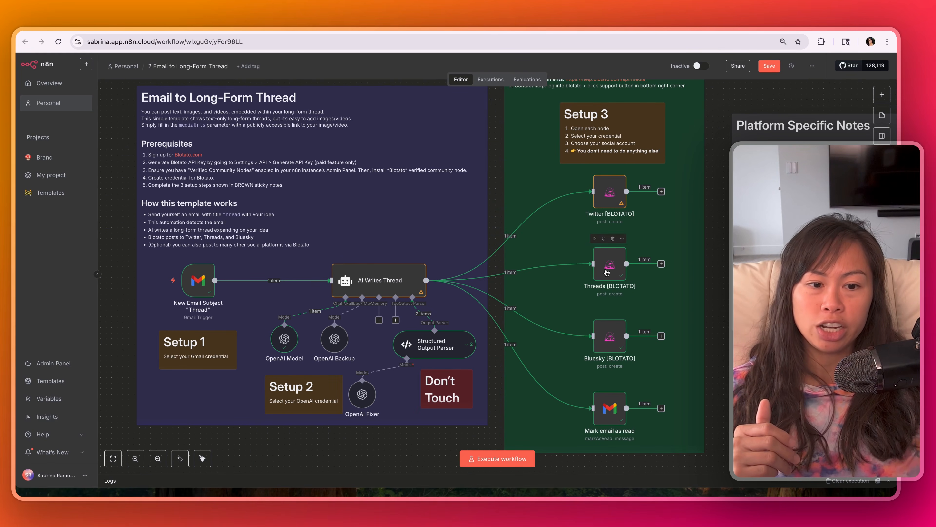
# Back in n8n, reopen the Twitter node and examine its Media URLs parameter
pyautogui.doubleClick(610, 192)
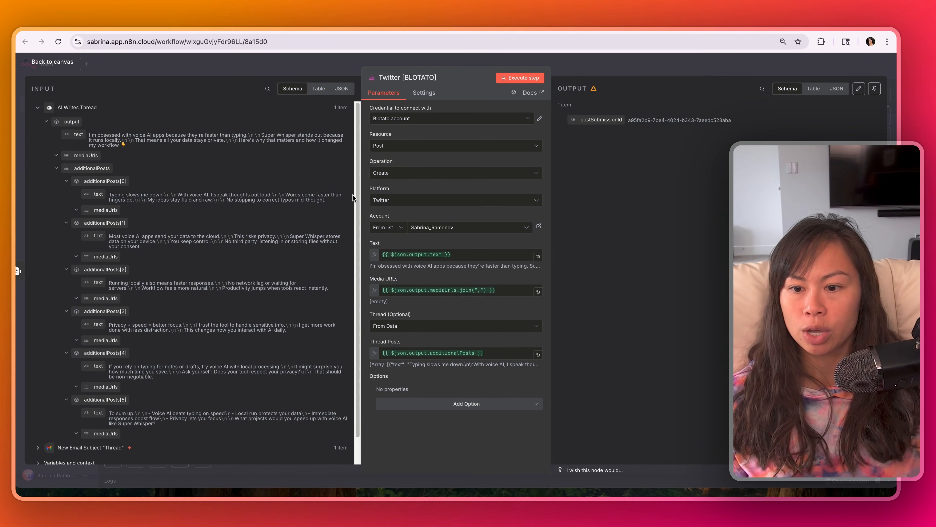
pyautogui.moveTo(370, 278); pyautogui.dragTo(395, 282)
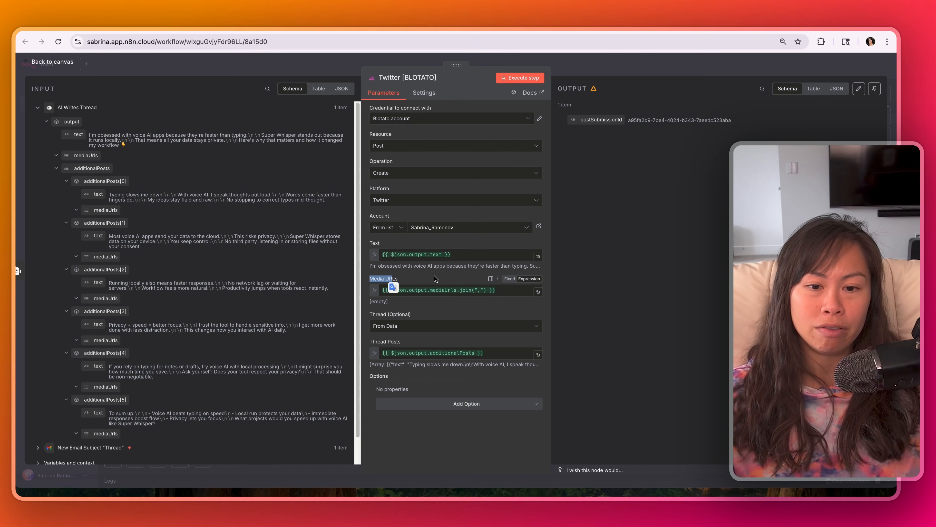
pyautogui.click(419, 276)
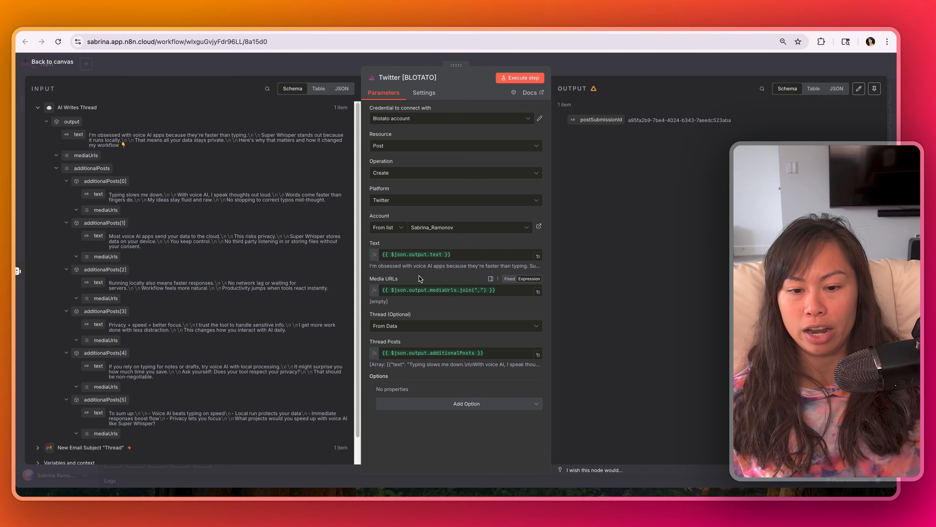
# Examine the Twitter node's Media URLs parameter and the AI Writes Thread input data, and return to the canvas
pyautogui.click(414, 279)
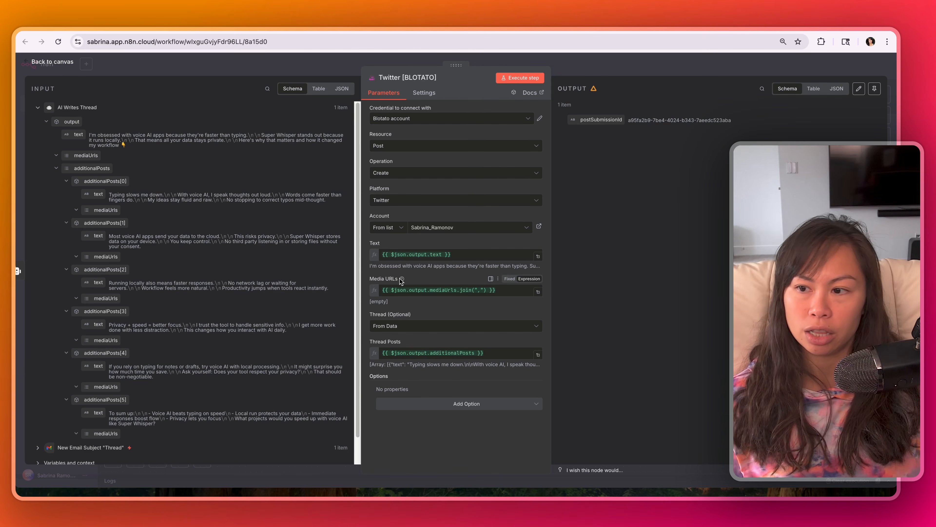
pyautogui.click(383, 280)
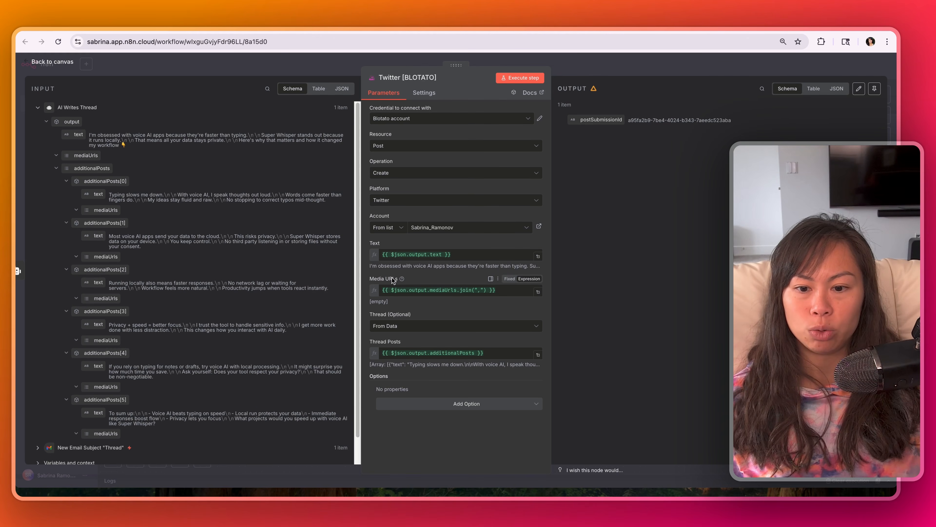
pyautogui.moveTo(377, 280); pyautogui.dragTo(417, 279)
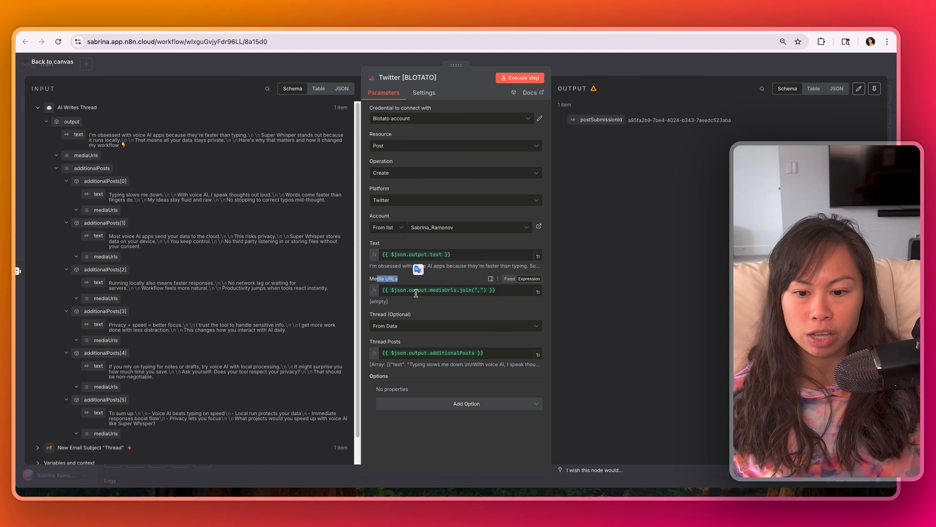
pyautogui.click(426, 374)
pyautogui.scroll(-1, 127, 264)
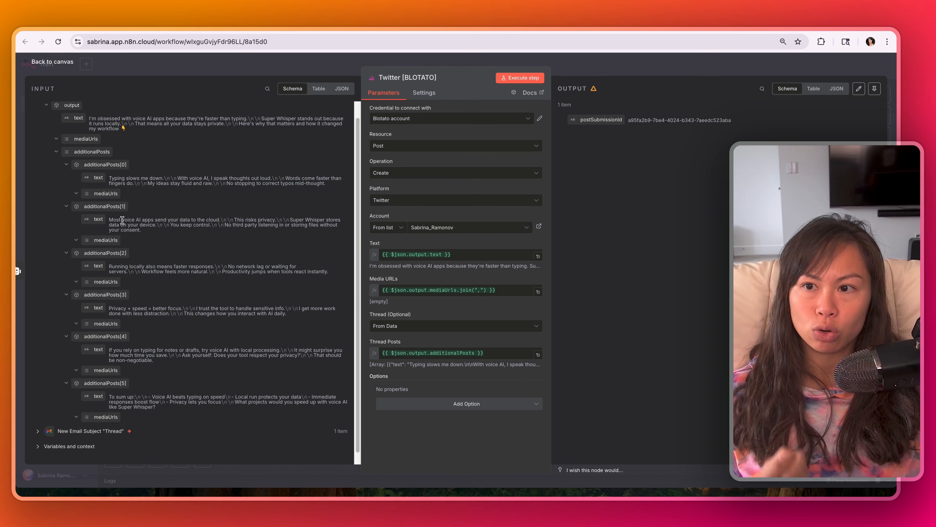
pyautogui.press('Escape')
pyautogui.scroll(2, 276, 131)
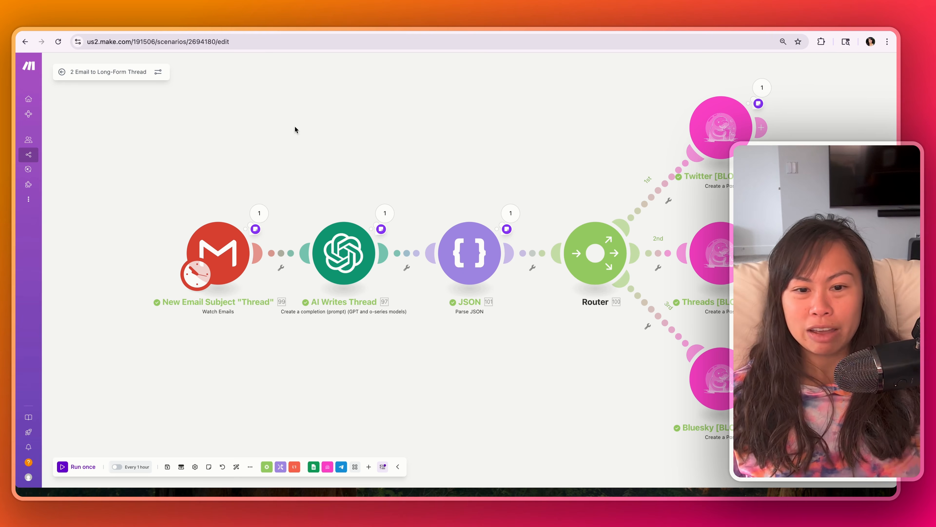
# In the Make scenario's Gmail trigger, check the subject:thread query, set fetched emails to be marked as read, and save
pyautogui.click(220, 245)
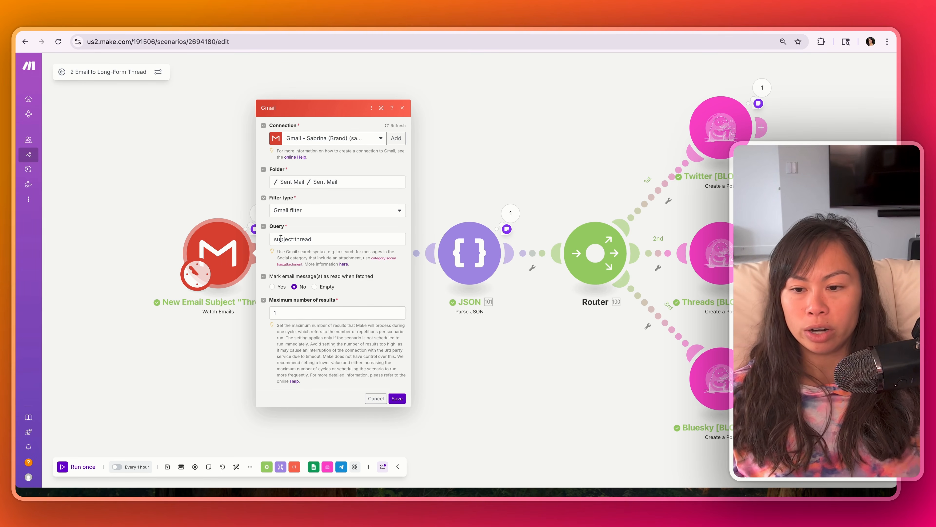
pyautogui.doubleClick(316, 239)
pyautogui.click(338, 239)
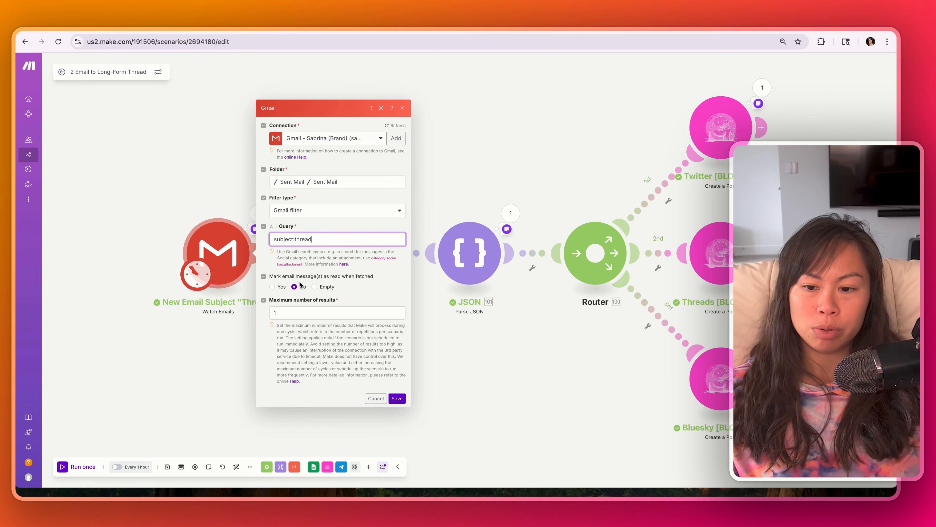
pyautogui.click(272, 286)
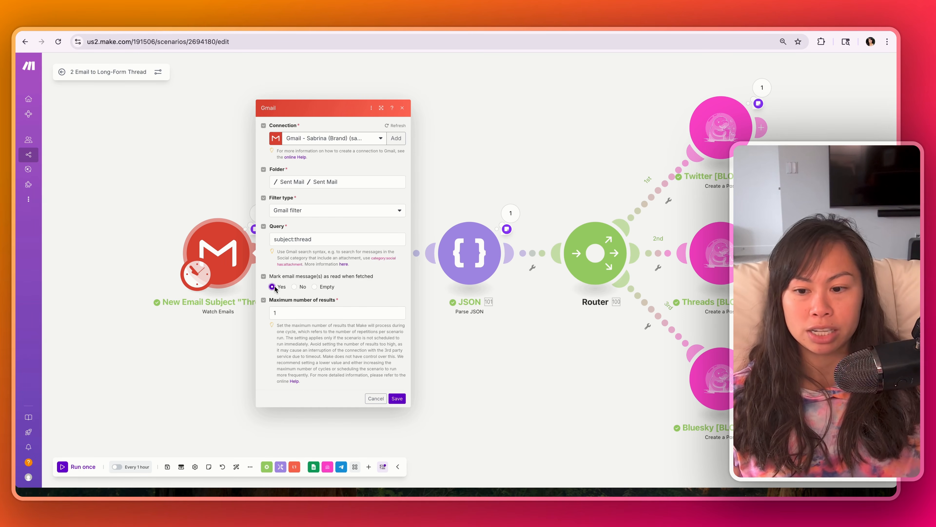
pyautogui.click(289, 312)
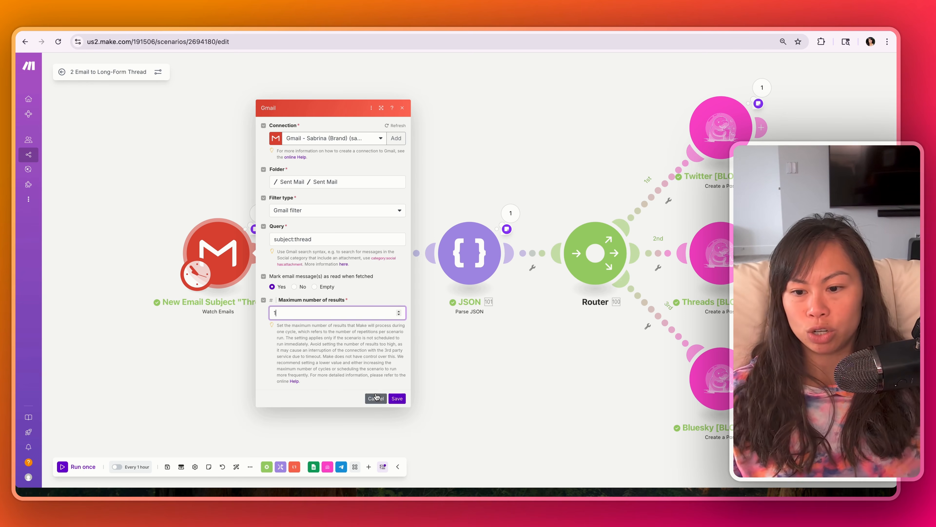
pyautogui.click(399, 402)
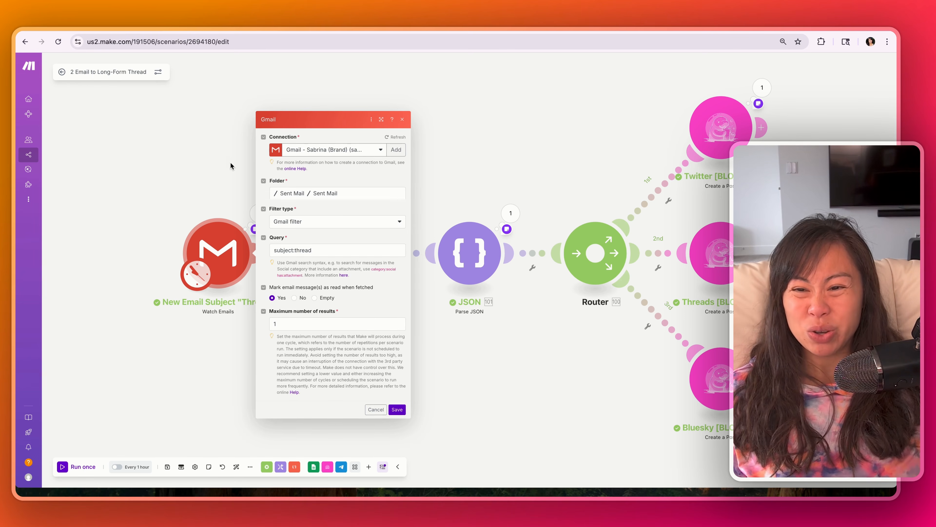
# Review the system prompt of the AI Writes Thread module and the JSON string mapping of the JSON module
pyautogui.click(294, 139)
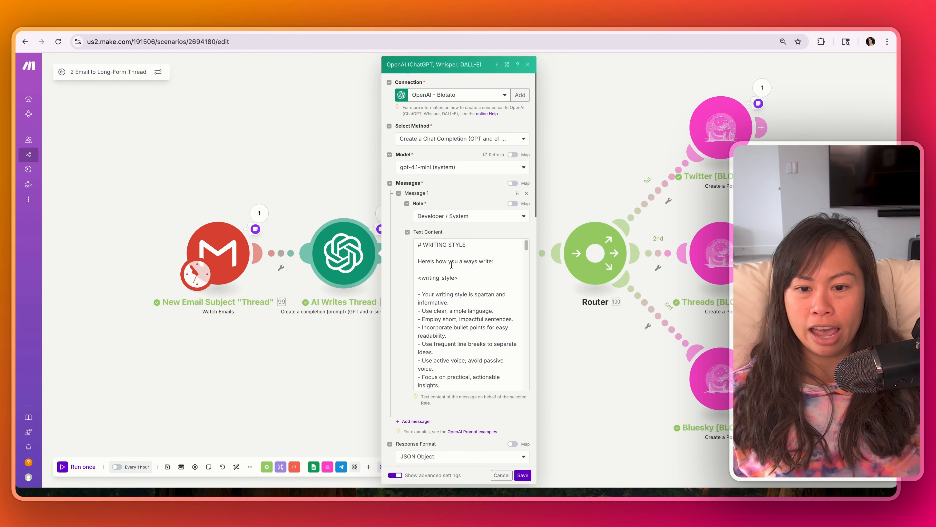
pyautogui.scroll(-5, 484, 325)
pyautogui.scroll(-5, 483, 326)
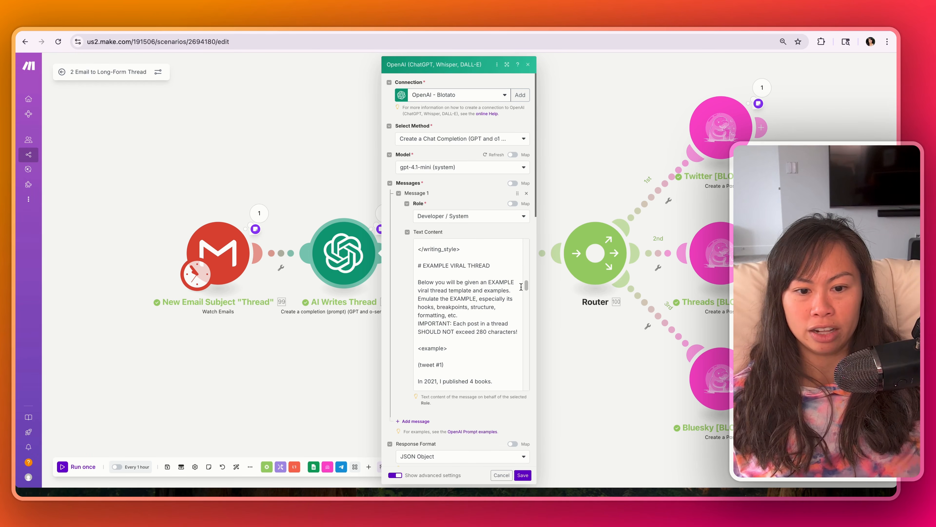
pyautogui.moveTo(526, 287); pyautogui.dragTo(515, 238)
pyautogui.click(394, 300)
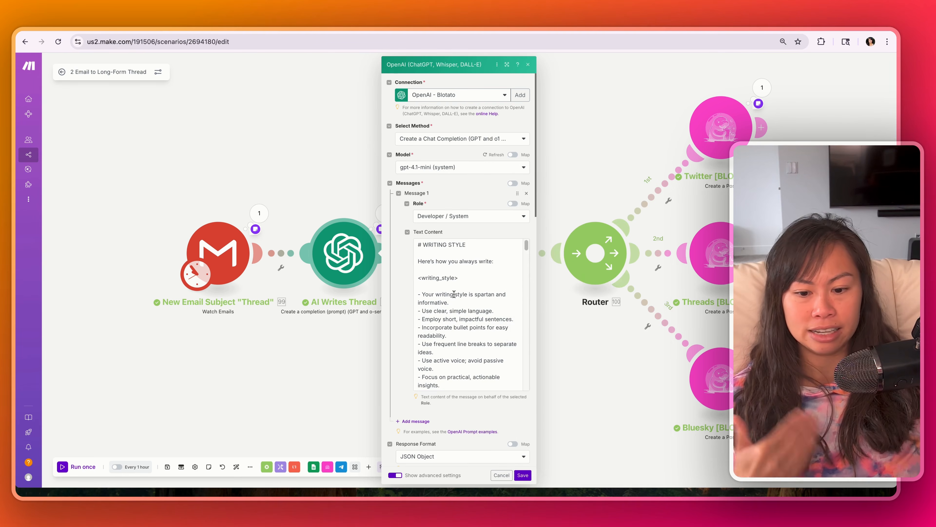
pyautogui.scroll(-10, 454, 294)
pyautogui.click(459, 249)
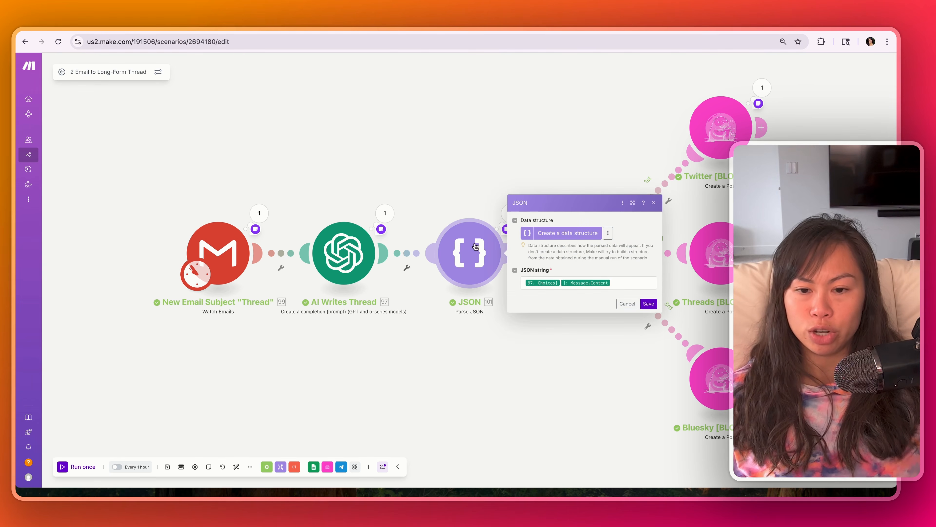
pyautogui.click(440, 199)
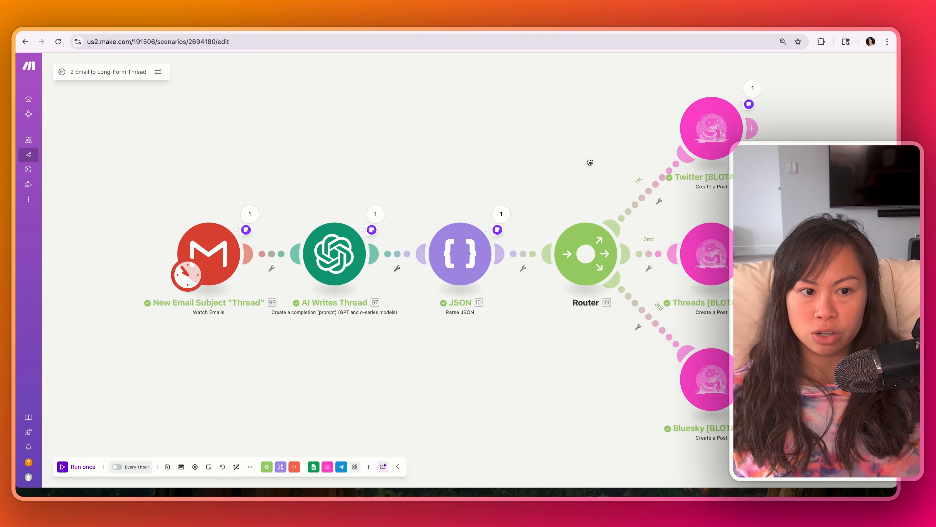
# Open the Twitter [BLOTATO] module's settings and check which Blotato connections are available
pyautogui.moveTo(589, 162); pyautogui.dragTo(477, 169)
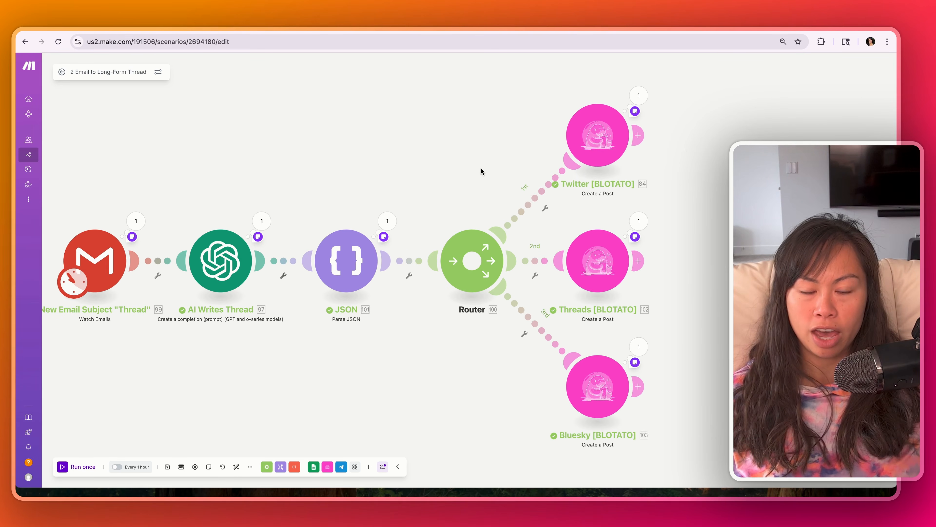
pyautogui.click(593, 141)
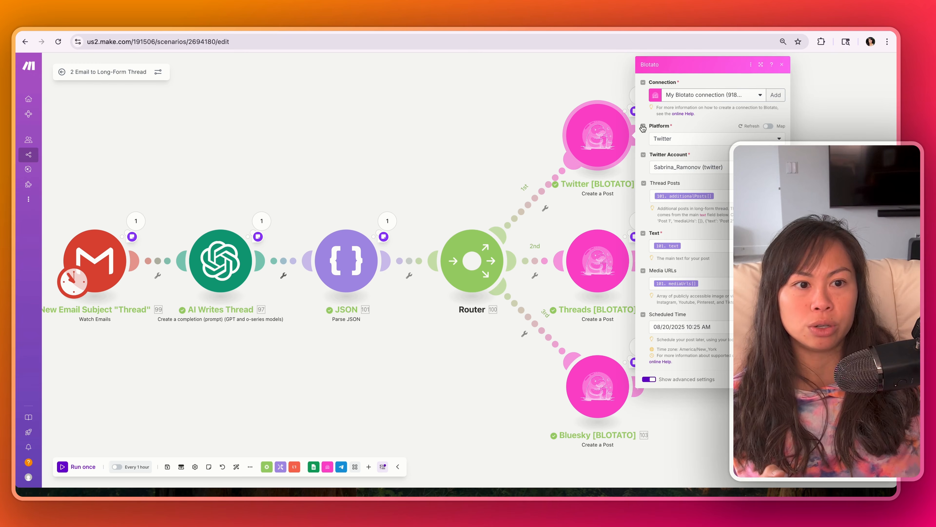
pyautogui.click(689, 96)
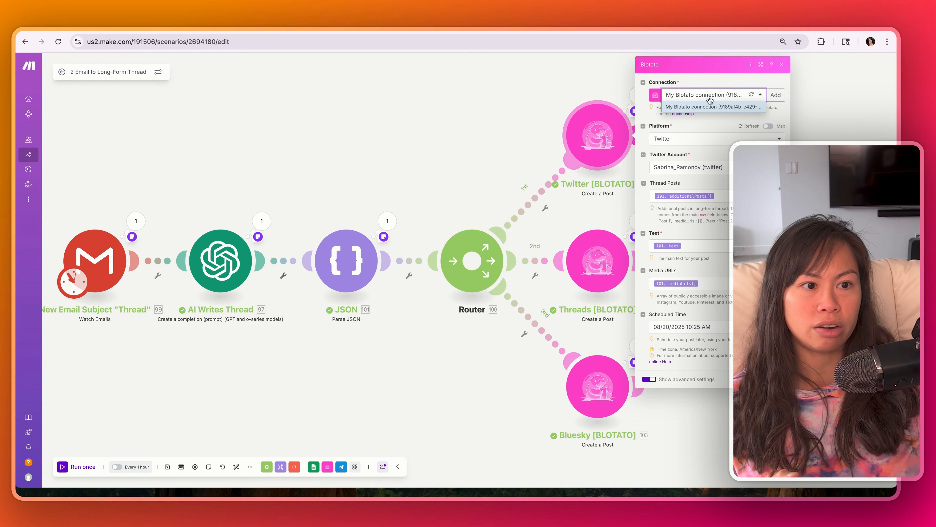
pyautogui.click(700, 82)
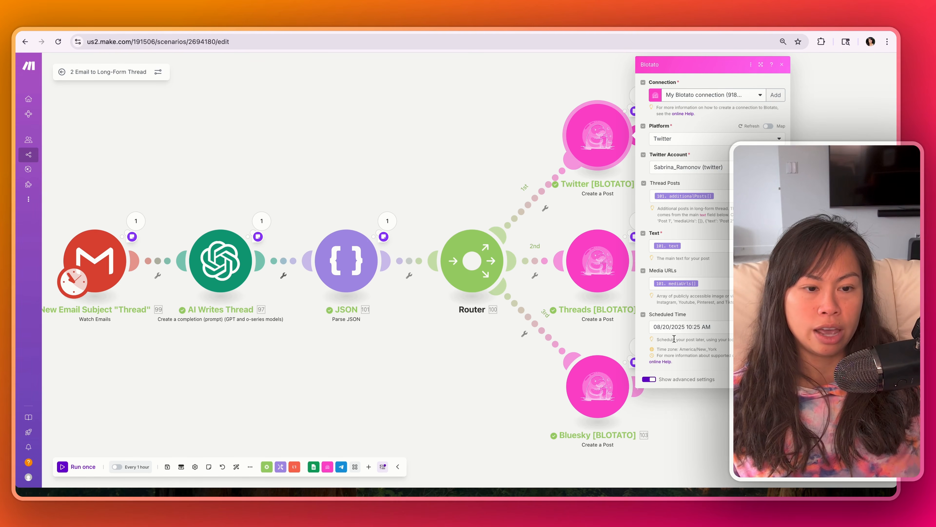
# Clear the Twitter module's Scheduled Time and save the module
pyautogui.click(663, 326)
pyautogui.tripleClick(675, 324)
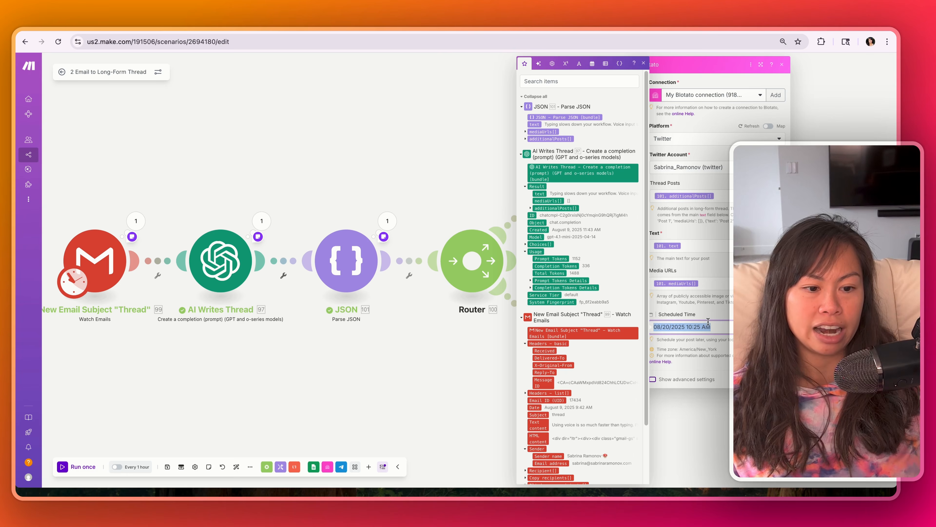
pyautogui.click(724, 328)
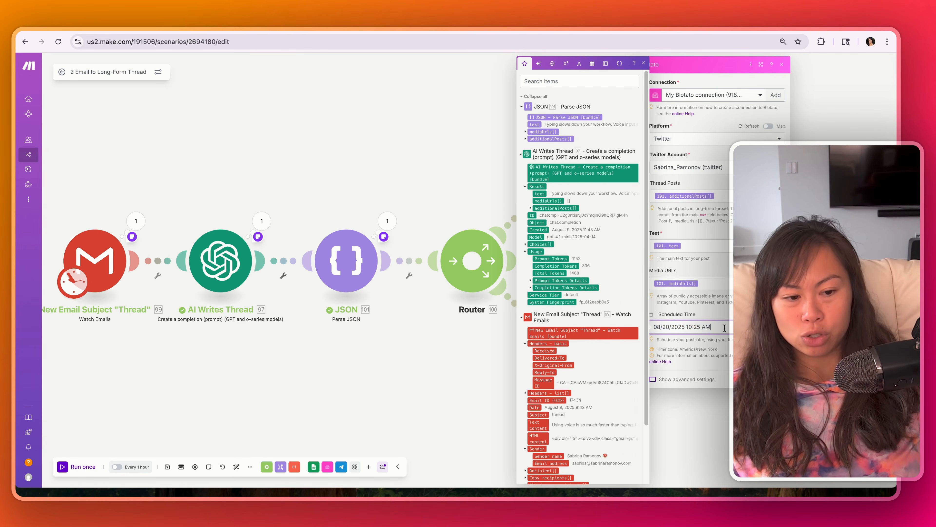
pyautogui.moveTo(725, 328); pyautogui.dragTo(651, 325)
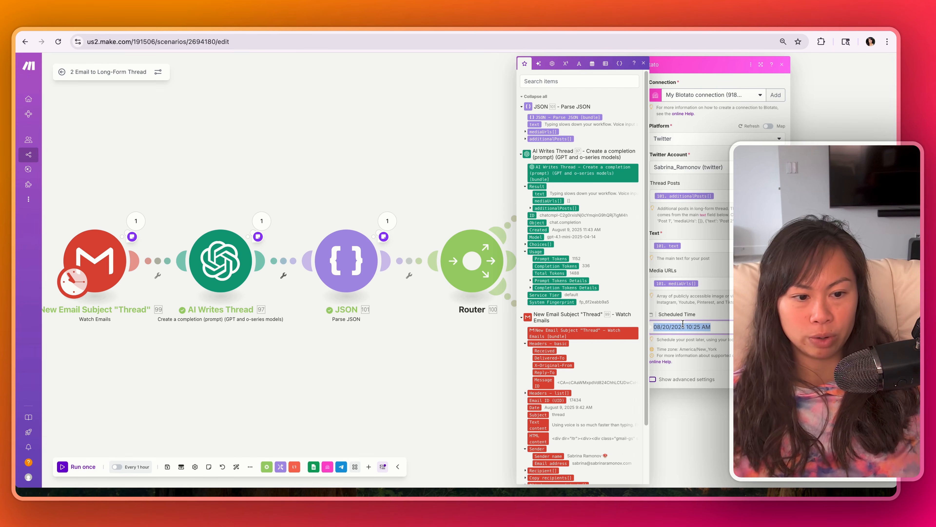
pyautogui.click(728, 329)
pyautogui.moveTo(728, 328); pyautogui.dragTo(668, 323)
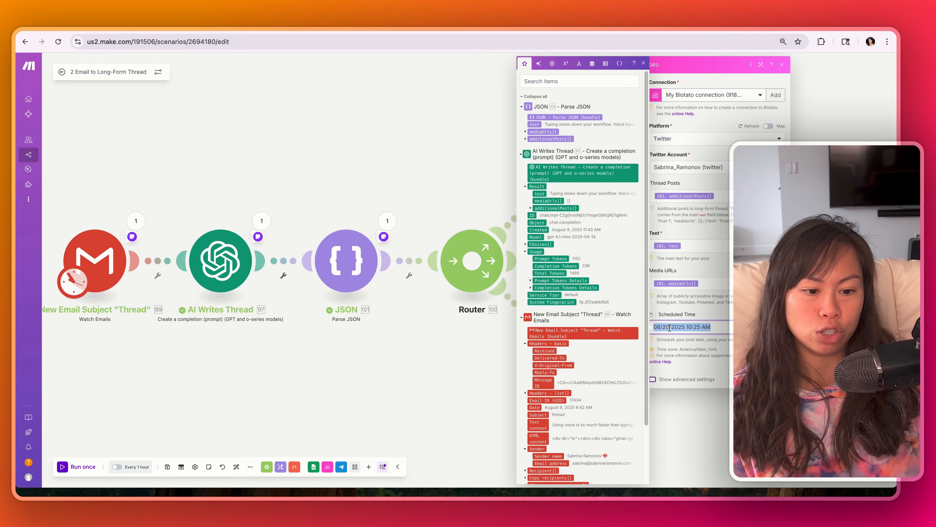
pyautogui.click(730, 327)
pyautogui.press('Escape')
pyautogui.moveTo(729, 327); pyautogui.dragTo(657, 328)
pyautogui.click(724, 327)
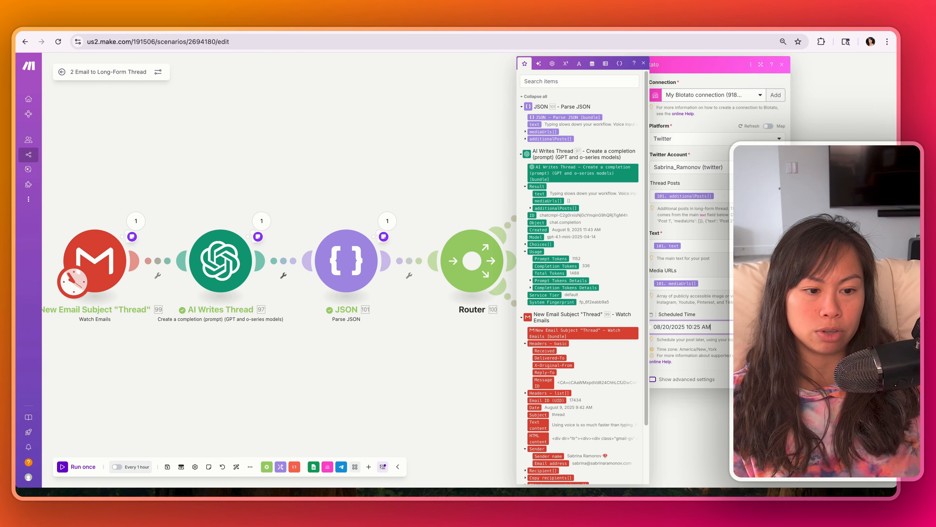
pyautogui.click(718, 326)
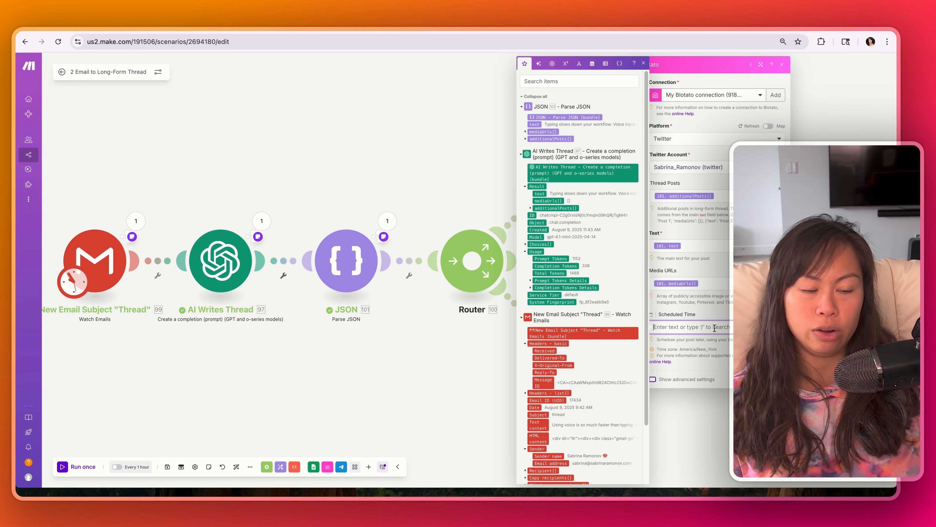
pyautogui.click(773, 380)
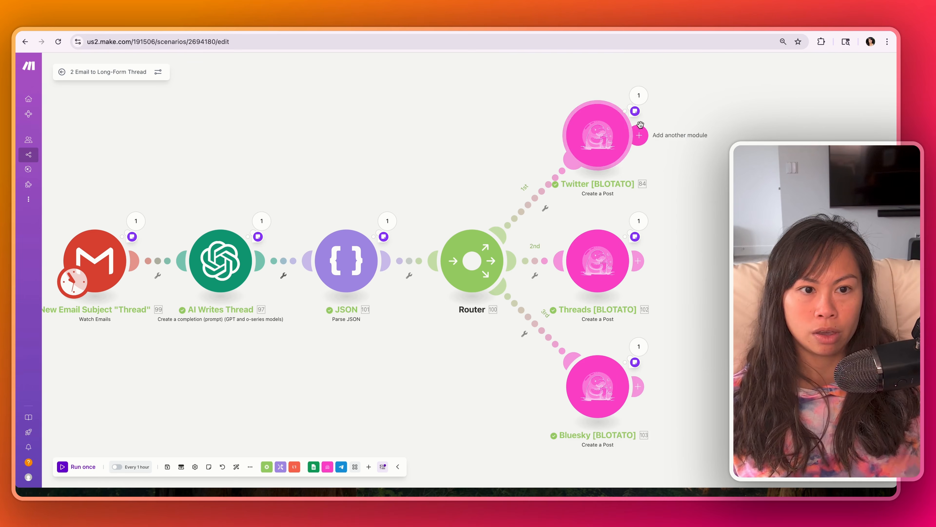
# Read the Twitter module's note and review its Media URLs and Thread Posts mappings, expanding the JSON module's additionalPosts items
pyautogui.click(636, 111)
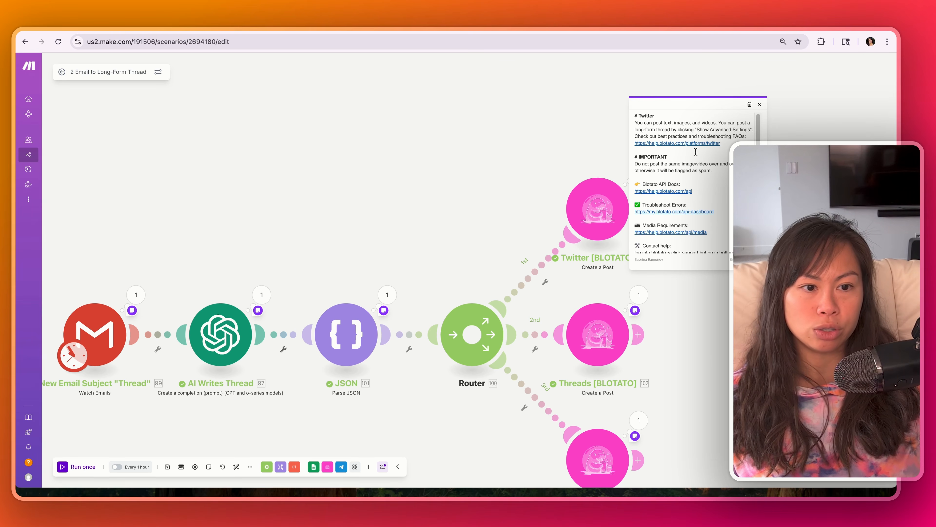
pyautogui.scroll(-1, 683, 136)
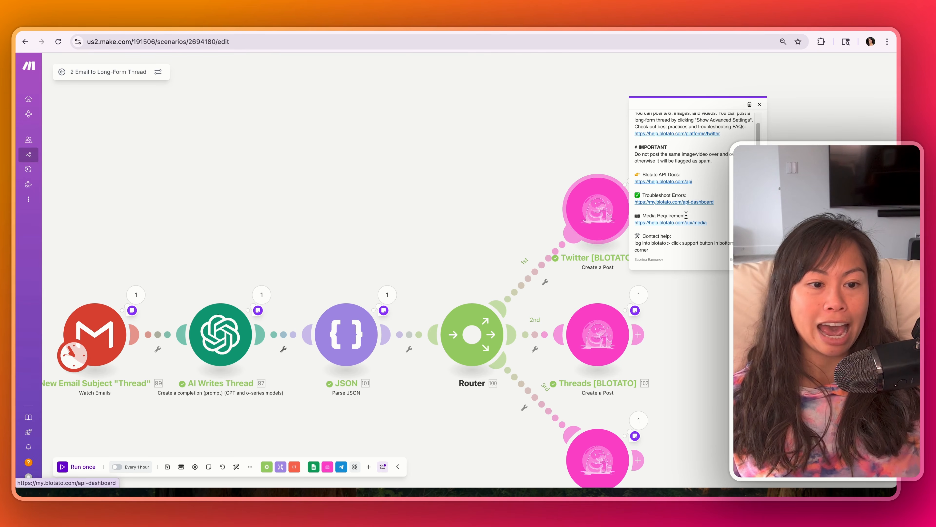
pyautogui.click(596, 206)
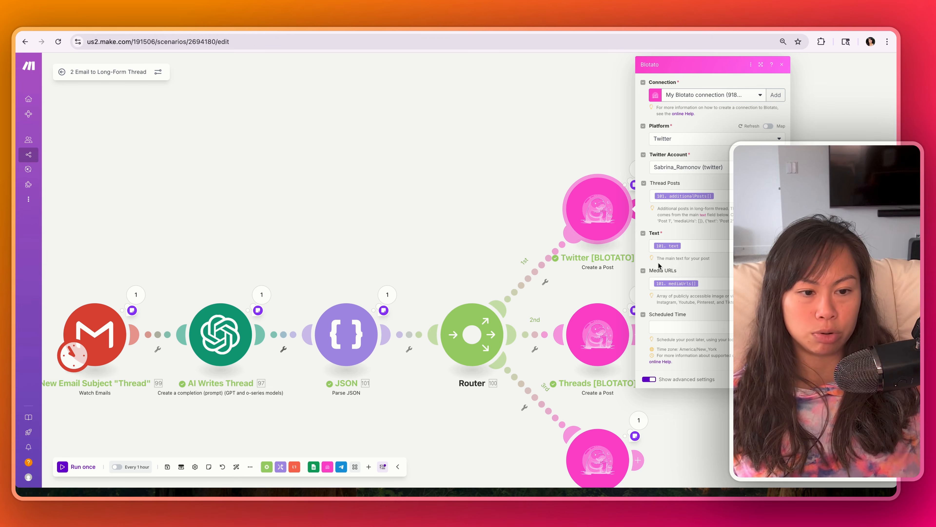
pyautogui.moveTo(650, 270); pyautogui.dragTo(680, 272)
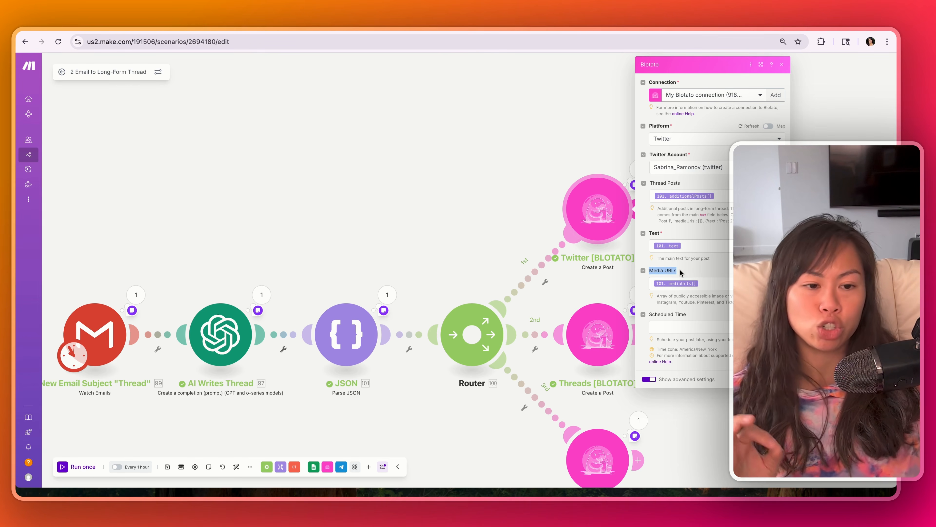
pyautogui.click(716, 197)
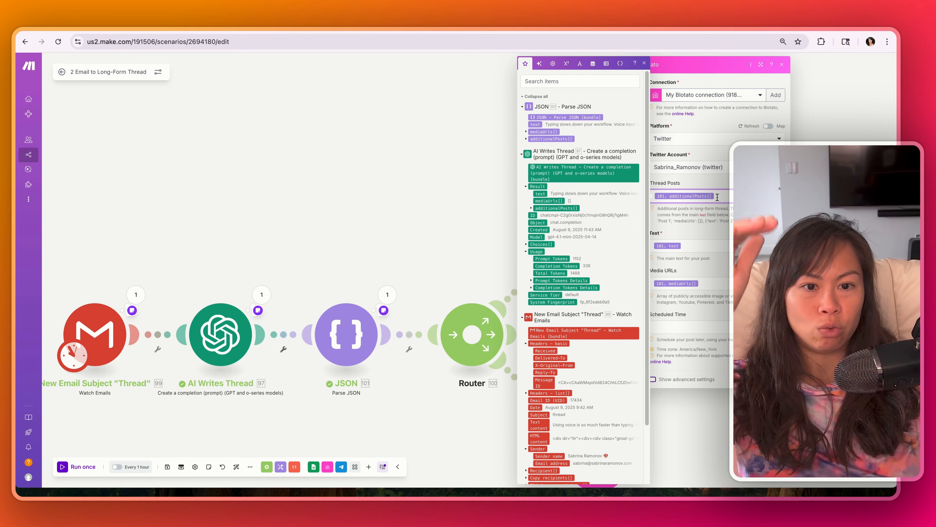
pyautogui.click(526, 139)
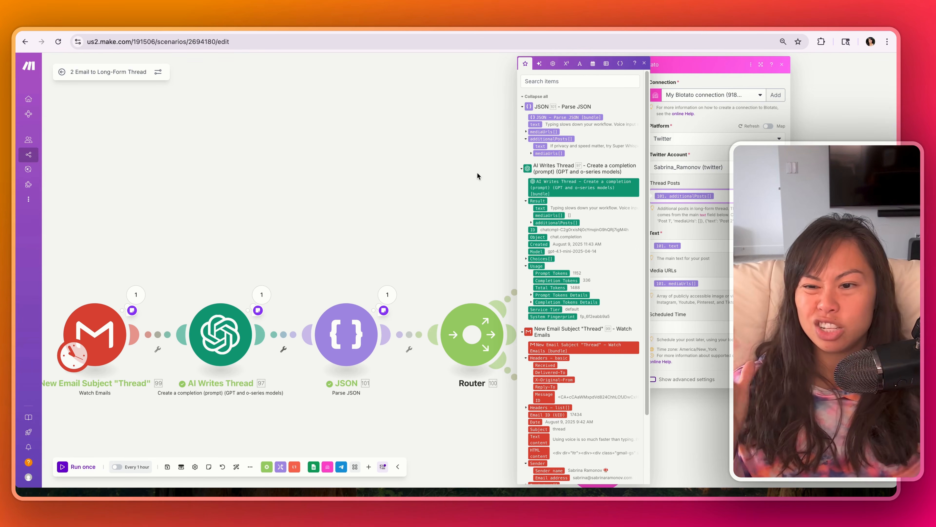
pyautogui.click(409, 176)
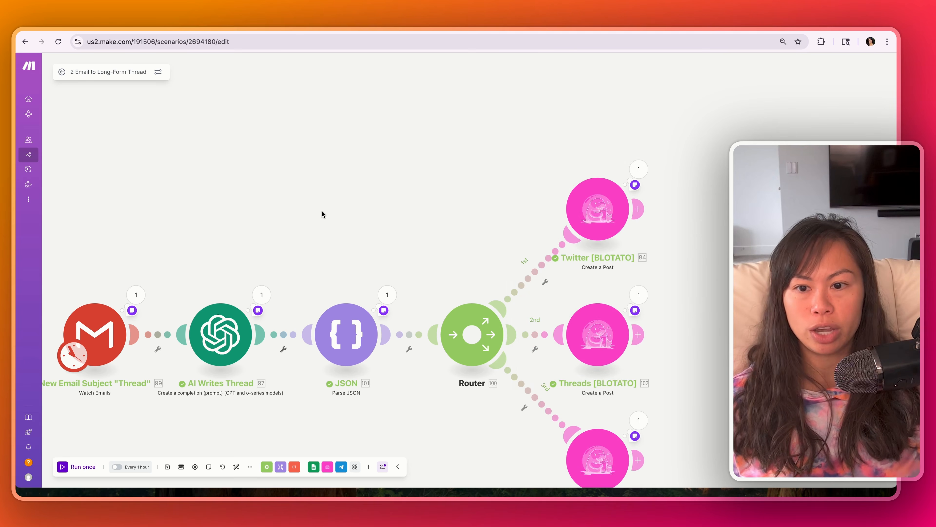
# Switch to the Blotato Help API reference and examine the additionalPosts array in the example for posting a Twitter-like thread
pyautogui.scroll(-3, 322, 214)
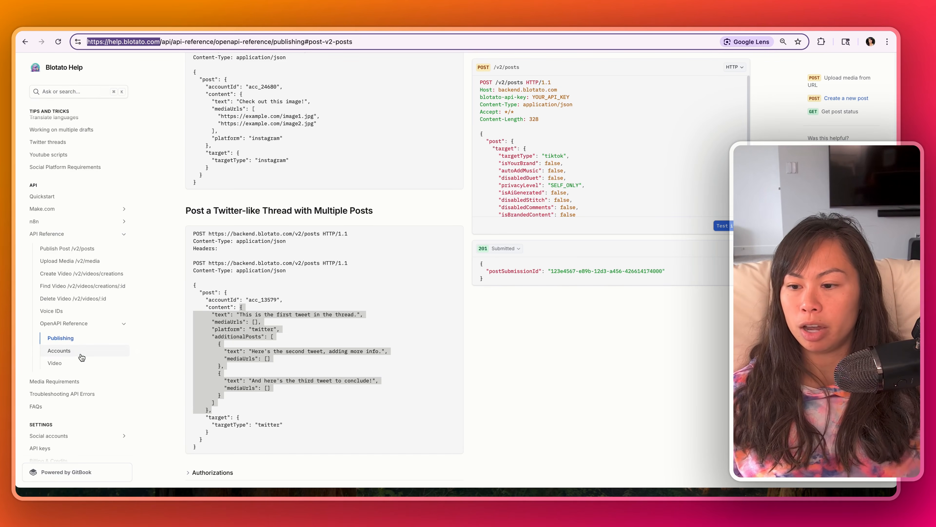
pyautogui.scroll(2, 285, 380)
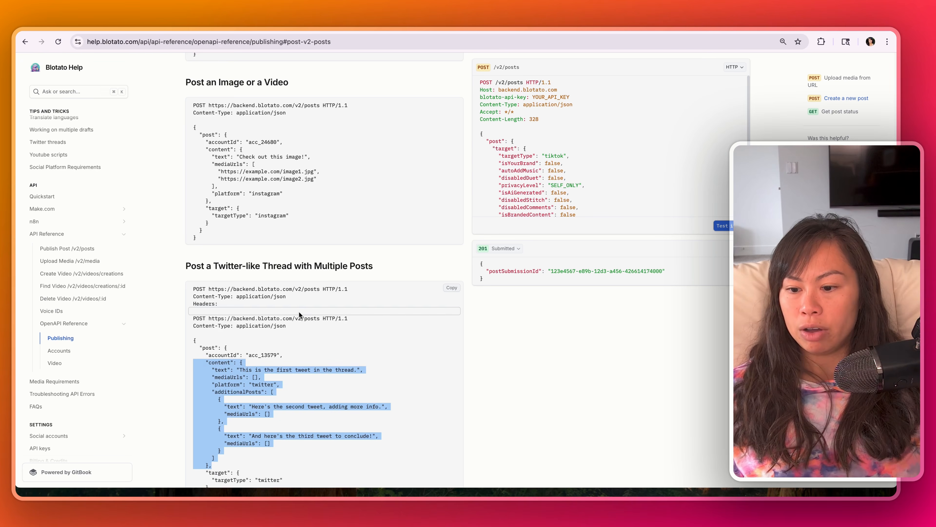
pyautogui.scroll(-1, 299, 315)
pyautogui.moveTo(258, 448)
pyautogui.mouseDown()
pyautogui.moveTo(192, 347)
pyautogui.moveTo(250, 434)
pyautogui.mouseUp()
pyautogui.click(248, 405)
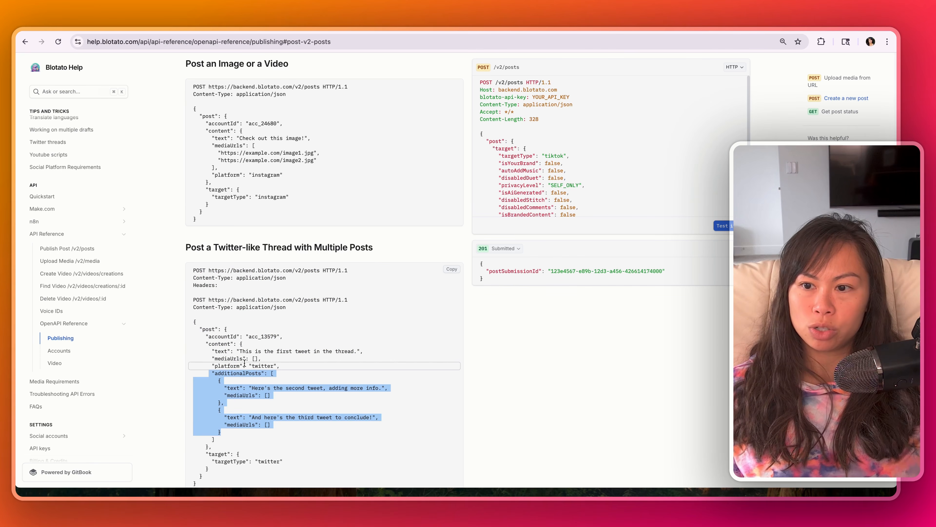
# Examine how the mediaUrls array is formatted in the Post an Image or a Video example
pyautogui.moveTo(218, 168); pyautogui.dragTo(194, 148)
pyautogui.moveTo(317, 161); pyautogui.dragTo(219, 168)
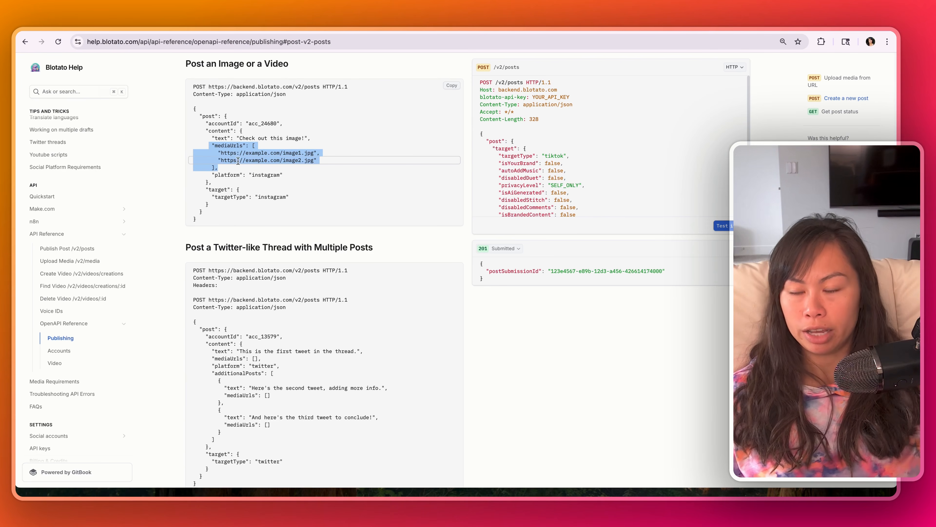
pyautogui.moveTo(326, 163); pyautogui.dragTo(191, 146)
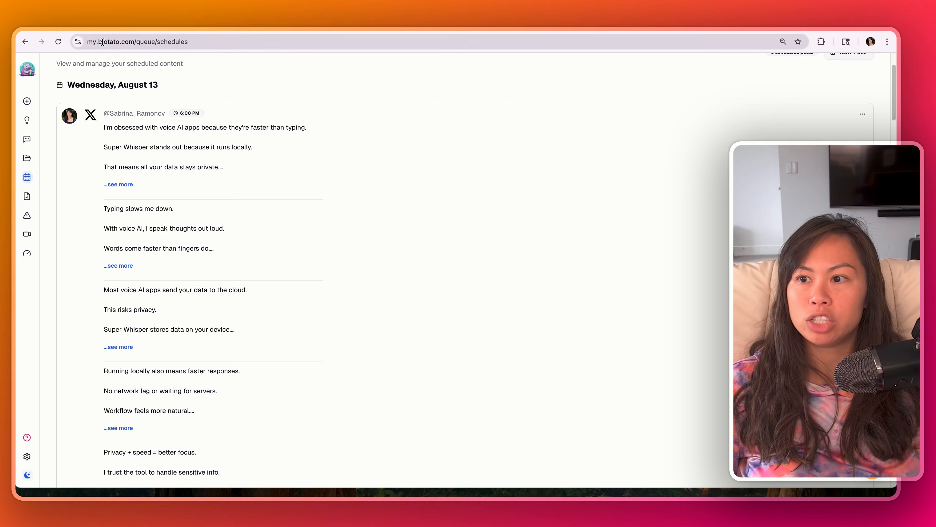
# Switch to the Blotato web app and open its API Dashboard of recent requests
pyautogui.click(141, 42)
pyautogui.click(141, 42)
pyautogui.moveTo(154, 42); pyautogui.dragTo(93, 42)
pyautogui.click(230, 98)
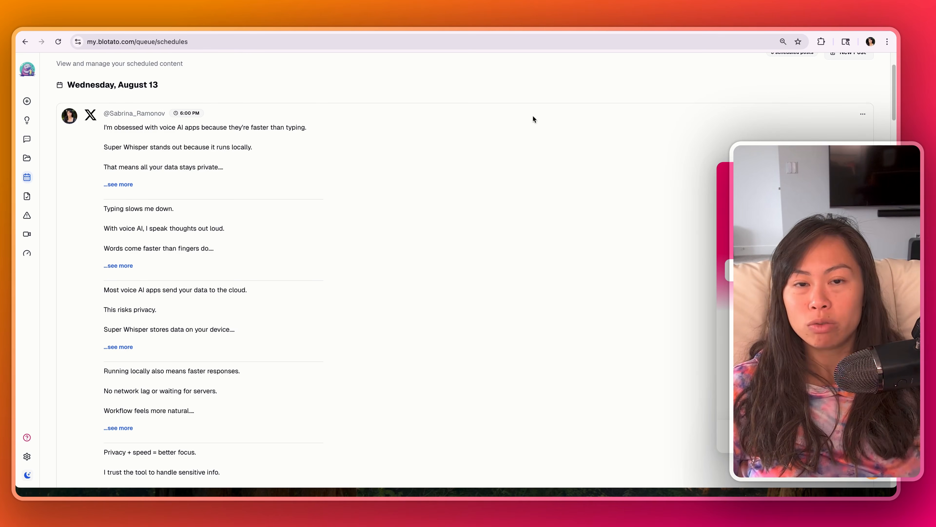
pyautogui.moveTo(19, 253)
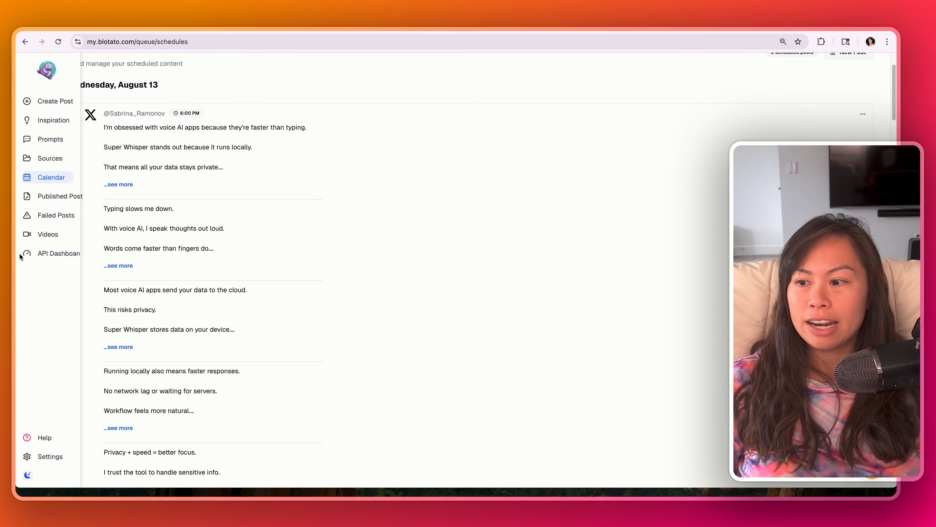
pyautogui.click(54, 255)
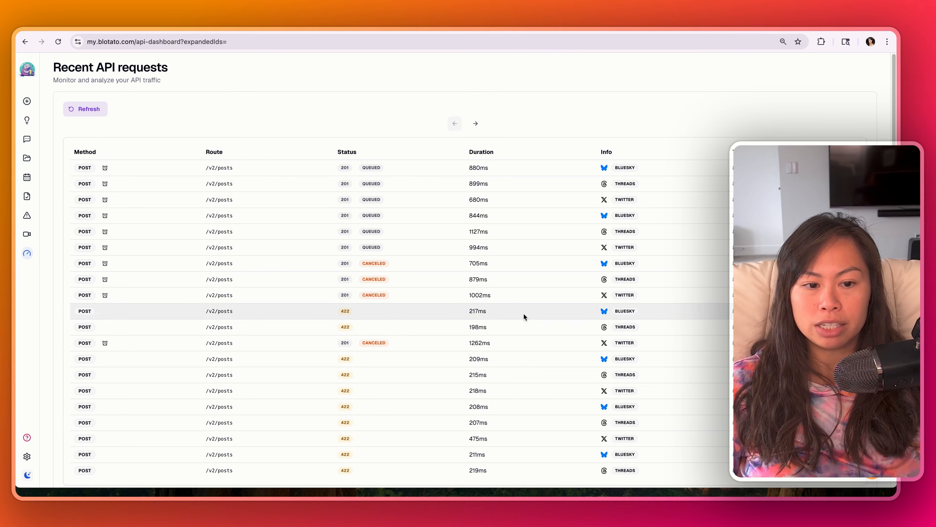
# Expand the newest queued Bluesky request, read when it is scheduled to be processed, and collapse it again
pyautogui.click(321, 172)
pyautogui.moveTo(113, 205); pyautogui.dragTo(309, 204)
pyautogui.click(318, 204)
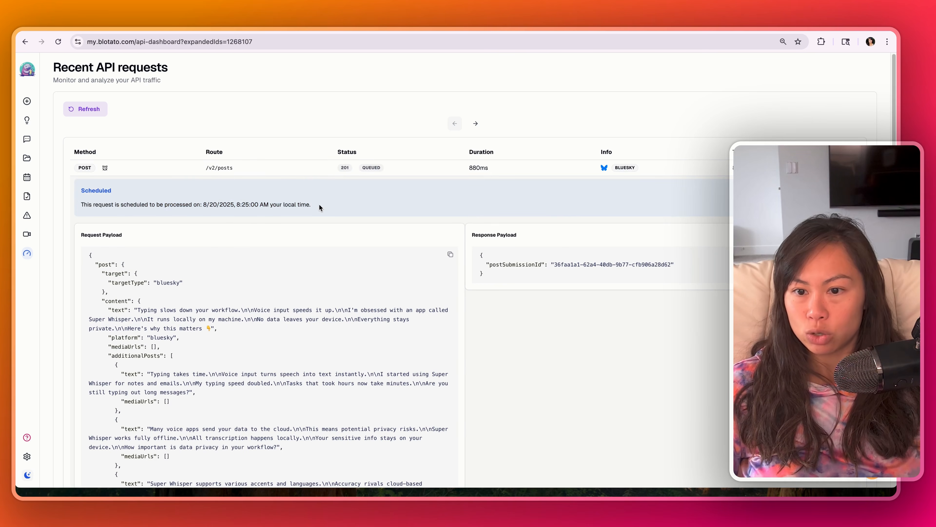
pyautogui.click(325, 170)
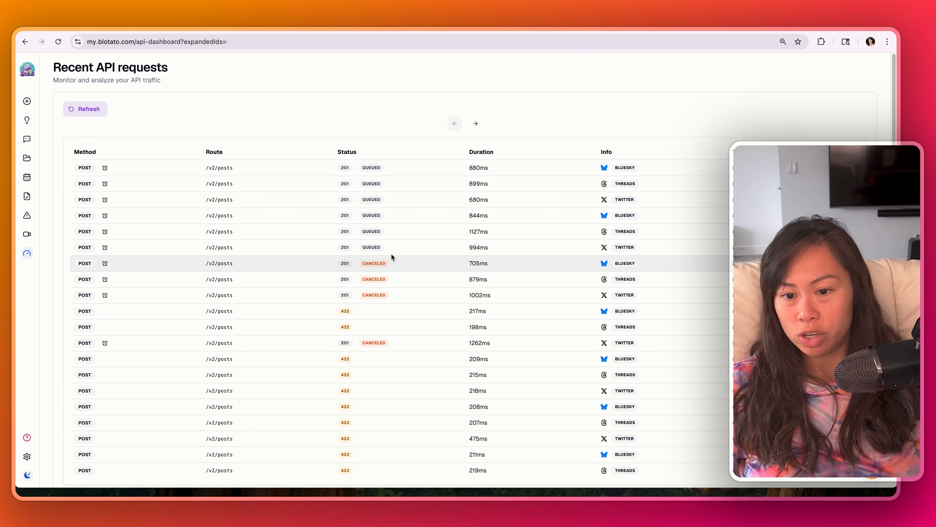
# Go to the next page of API requests, expand its first Twitter request with status 422, and read the error message
pyautogui.scroll(-2, 417, 266)
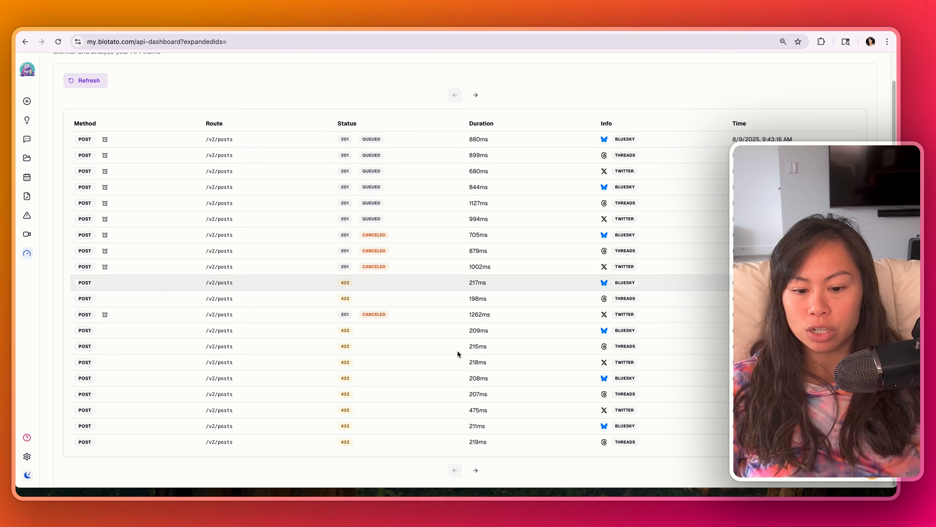
pyautogui.click(476, 471)
pyautogui.scroll(-1, 462, 250)
pyautogui.click(226, 140)
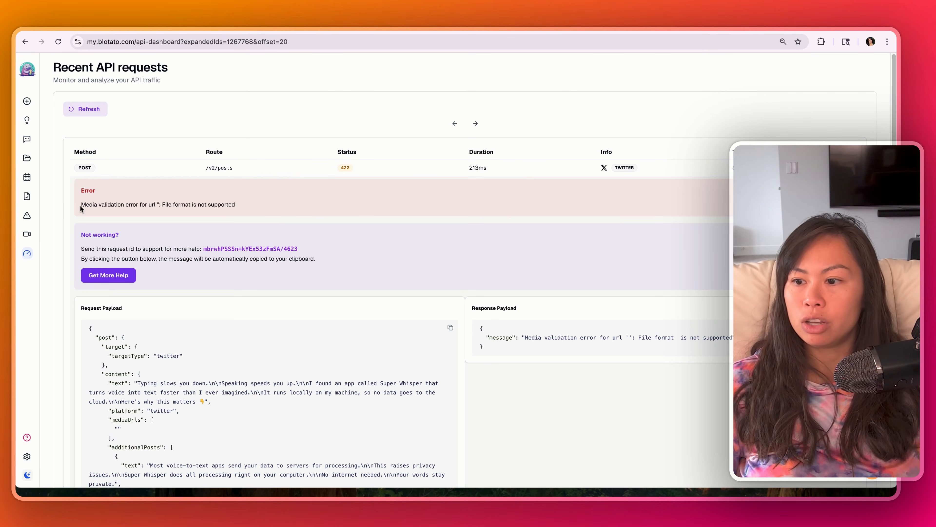
pyautogui.moveTo(81, 206); pyautogui.dragTo(256, 208)
pyautogui.scroll(-6, 263, 231)
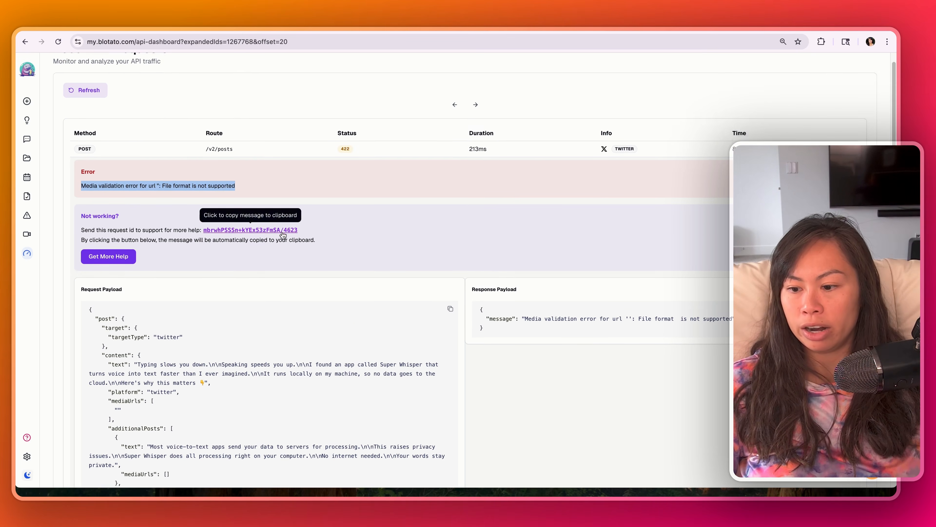
# Examine the failed Twitter request's payload, highlighting its mediaUrls array, and compare it with the error details
pyautogui.moveTo(82, 63); pyautogui.dragTo(228, 432)
pyautogui.click(103, 132)
pyautogui.scroll(1, 102, 132)
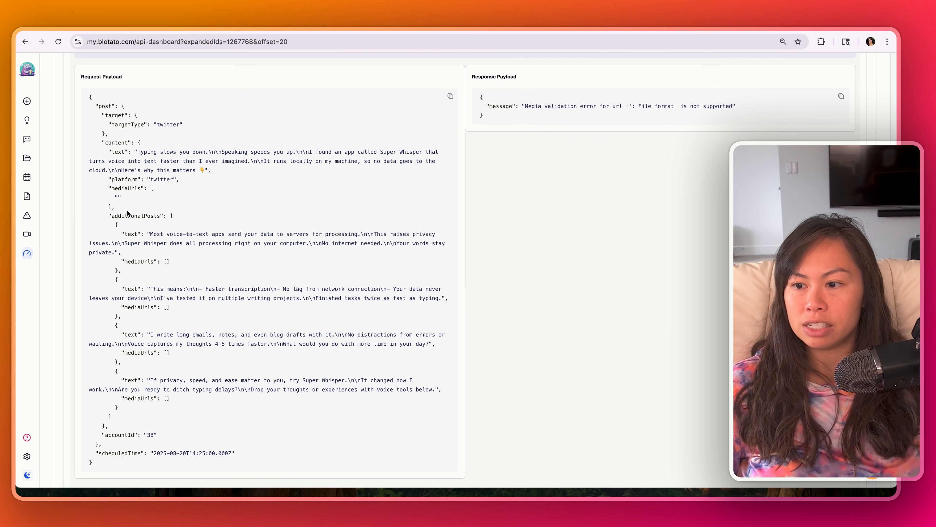
pyautogui.moveTo(124, 208); pyautogui.dragTo(89, 189)
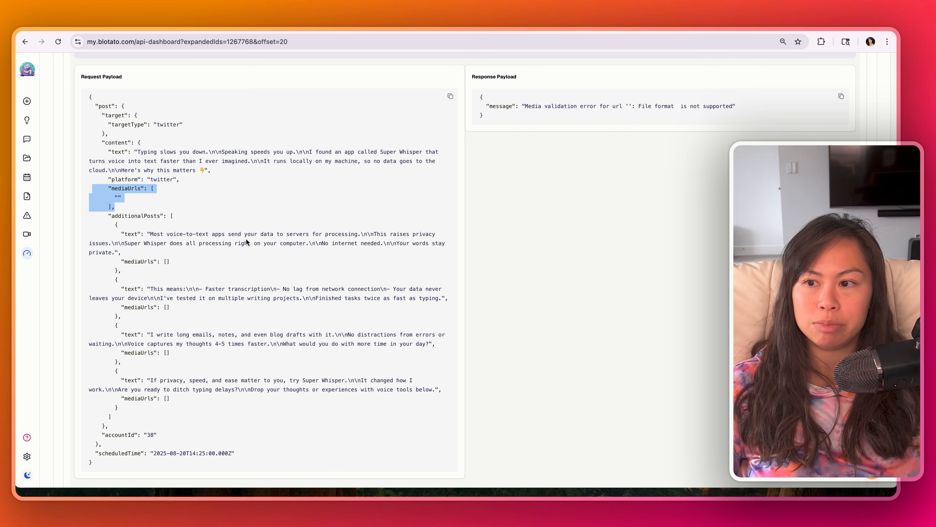
pyautogui.scroll(3, 246, 242)
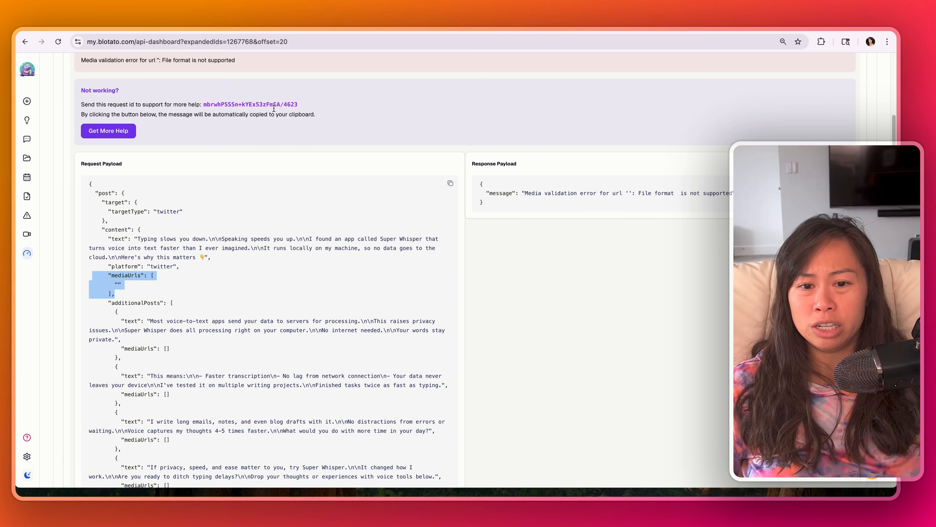
pyautogui.scroll(1, 563, 265)
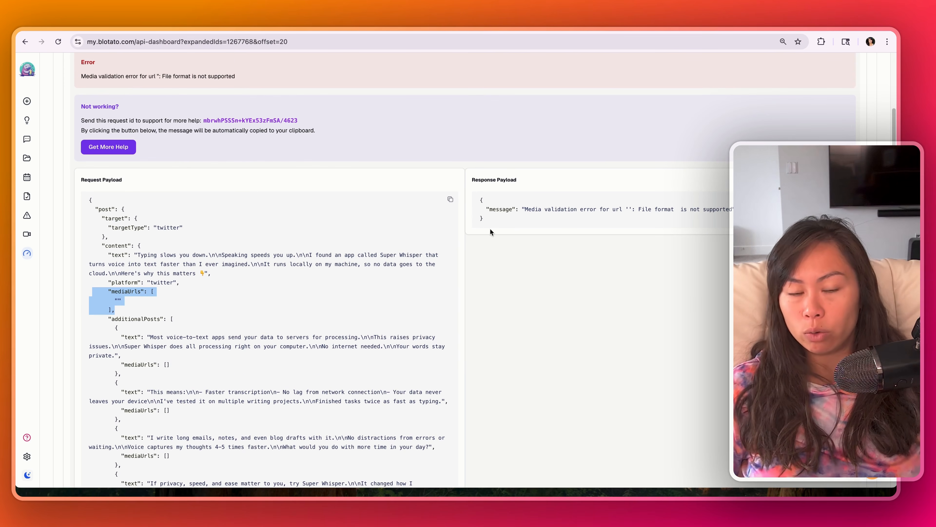